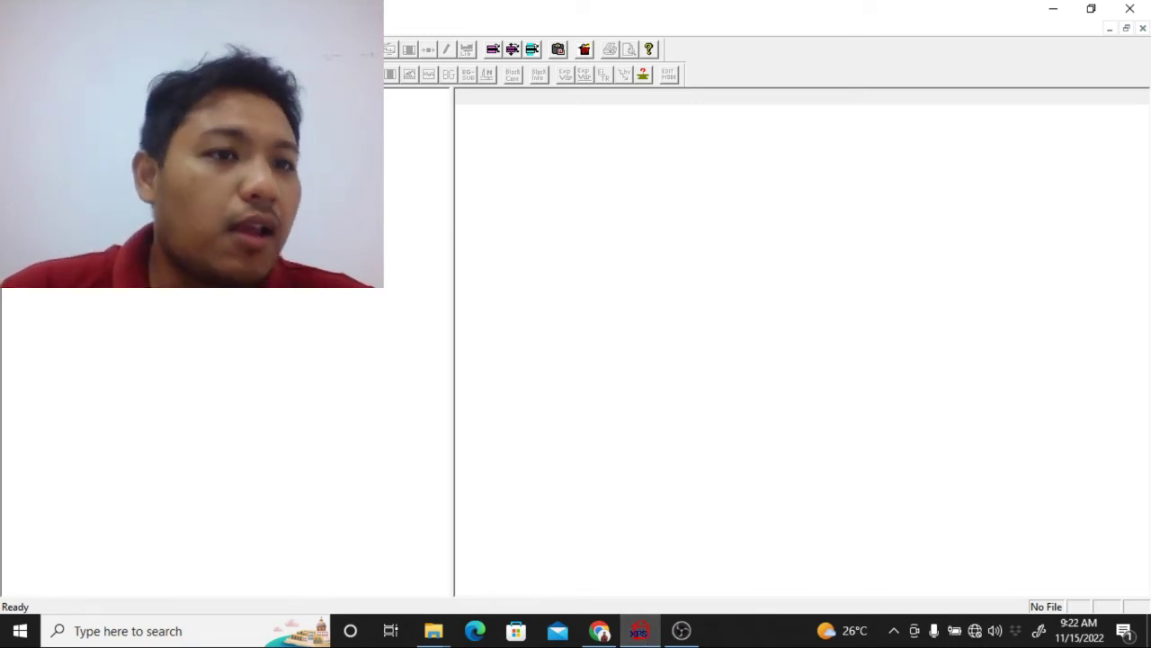
Step: Open the VAMAS file A (1).vms from the XPS Fitting folder
{"action": "key", "text": "alt+f"}
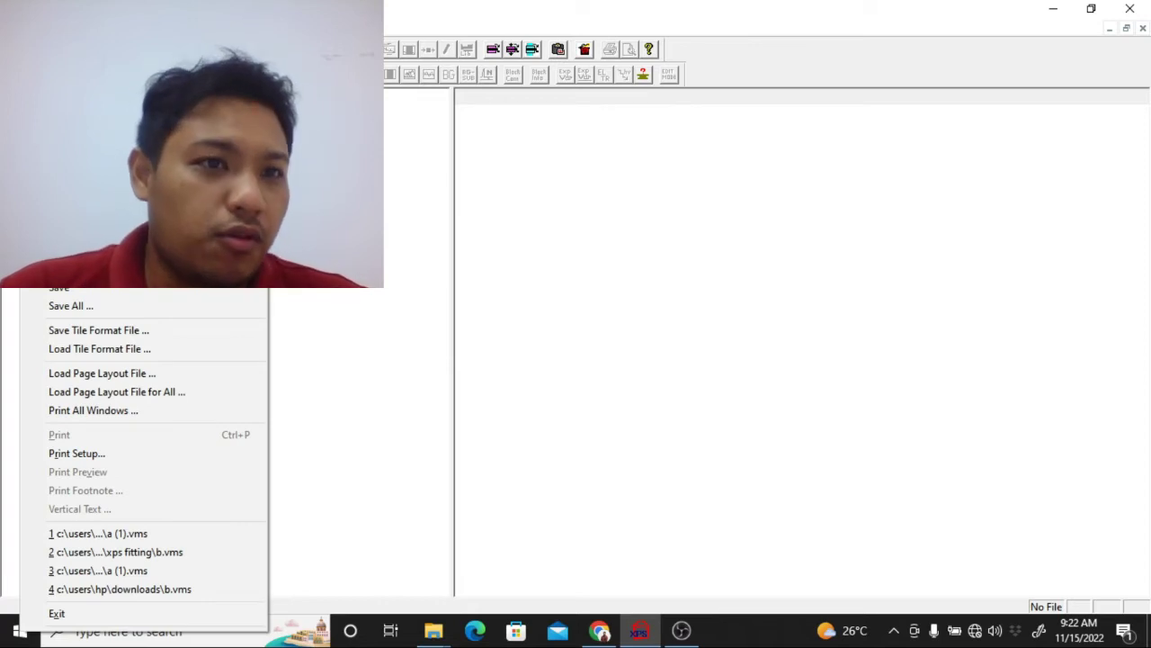
{"action": "key", "text": "Right"}
{"action": "key", "text": "Left"}
{"action": "key", "text": "Escape"}
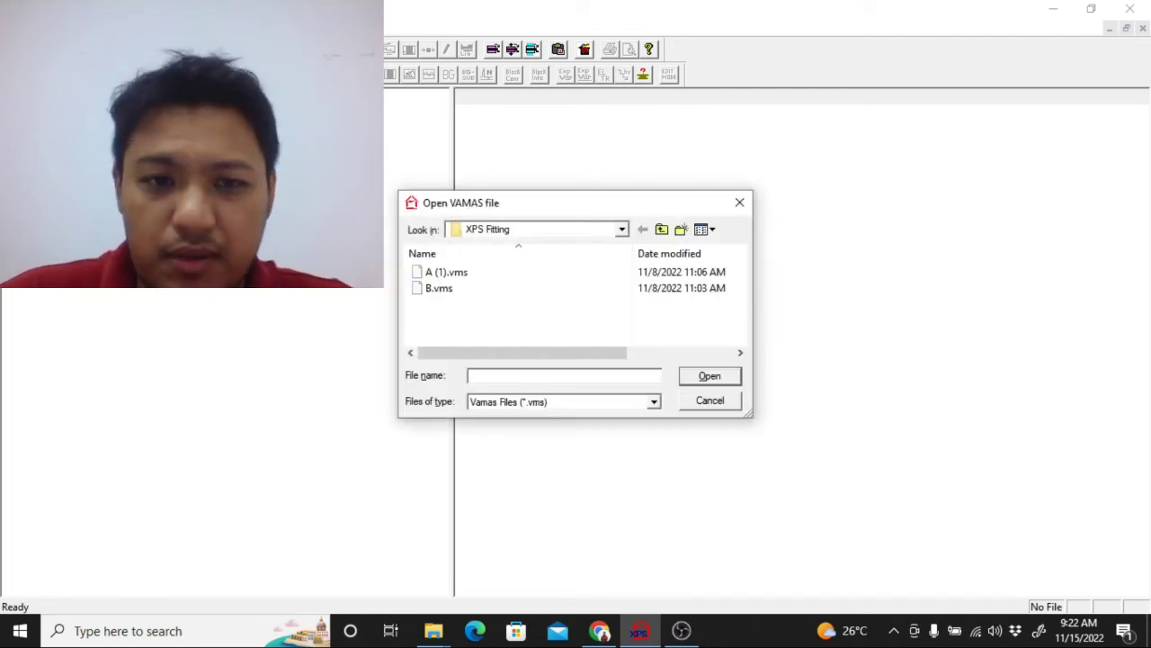
{"action": "left_click", "coordinate": [487, 274]}
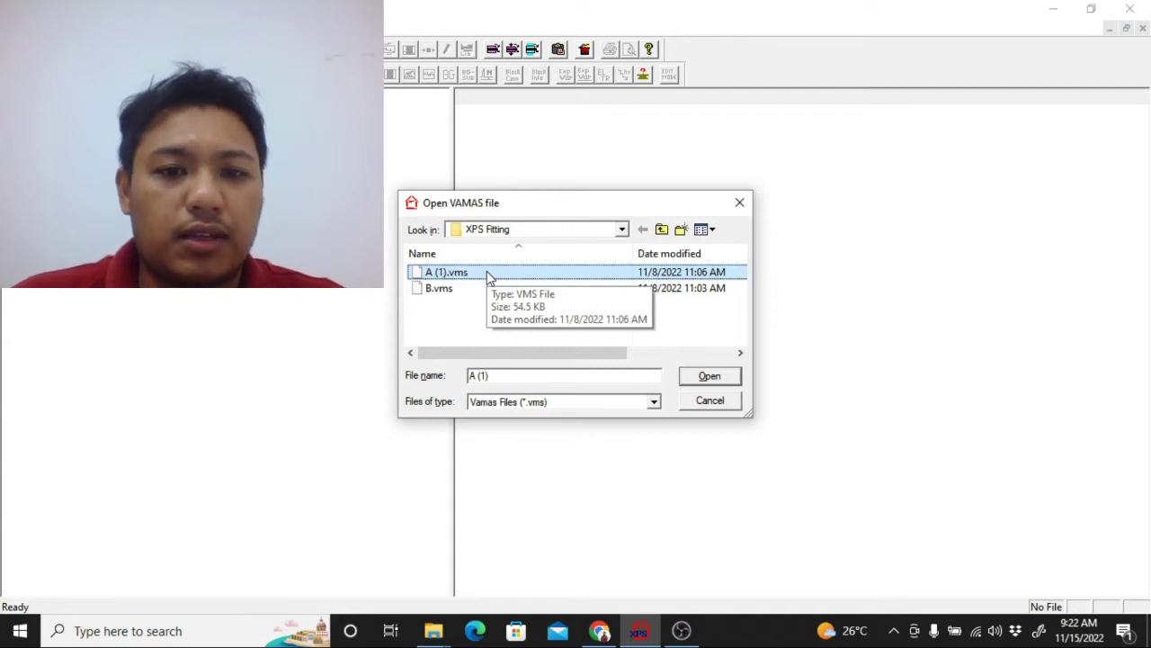
{"action": "left_click", "coordinate": [693, 379]}
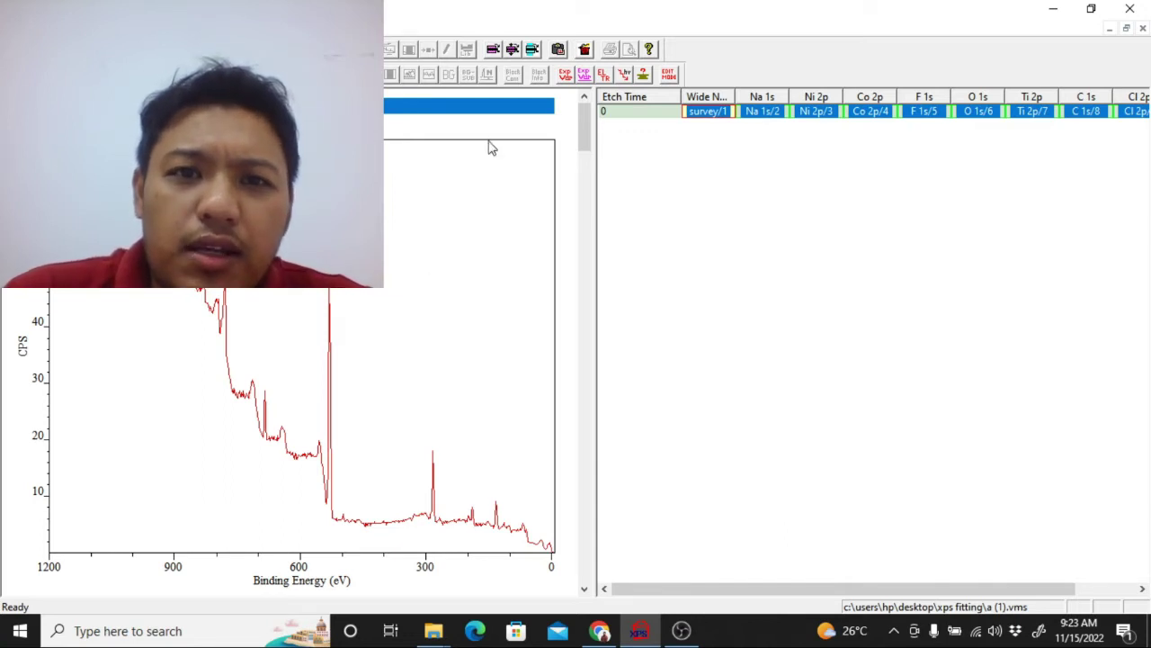
Step: Open the Element Library for the survey spectrum and move it clear of the plot
{"action": "left_click", "coordinate": [457, 239]}
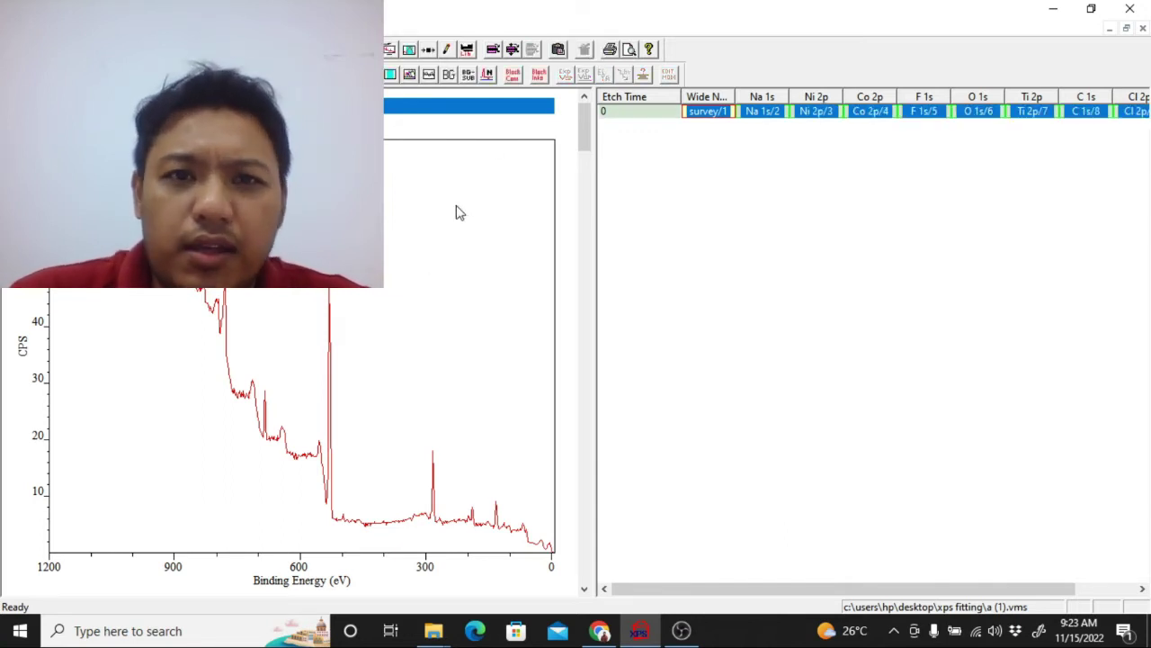
{"action": "left_click", "coordinate": [472, 51]}
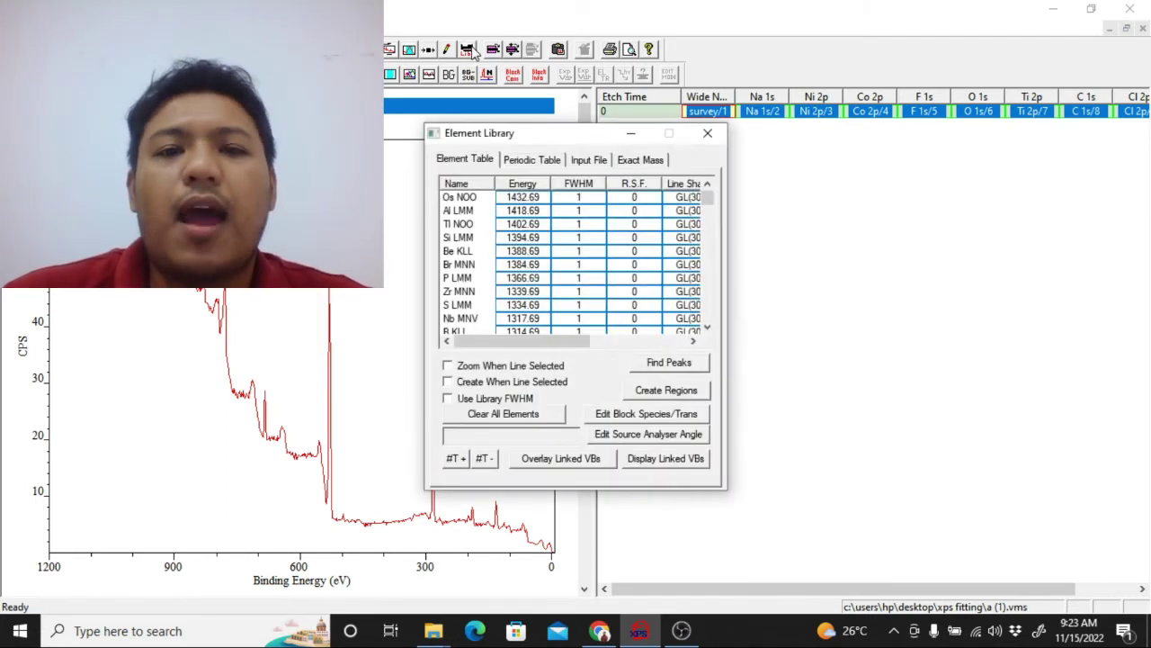
{"action": "left_click_drag", "start_coordinate": [564, 138], "coordinate": [706, 137]}
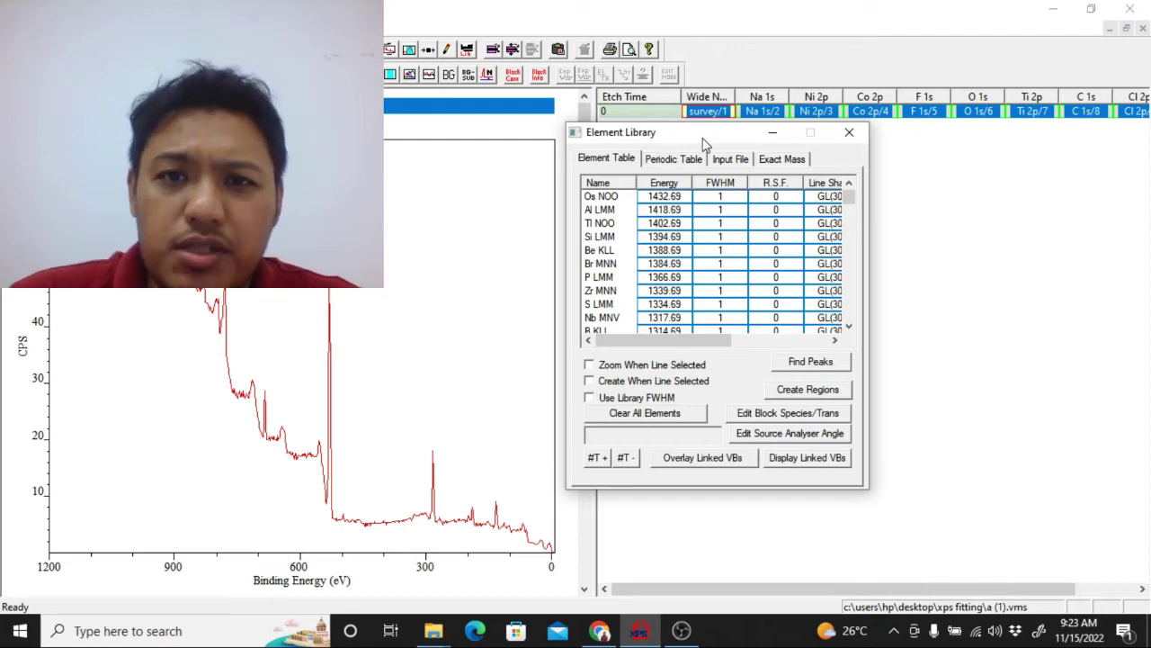
Step: Look up the element lines matching the survey peaks near 532 eV and 780 eV, and clear all elements
{"action": "left_click", "coordinate": [330, 296]}
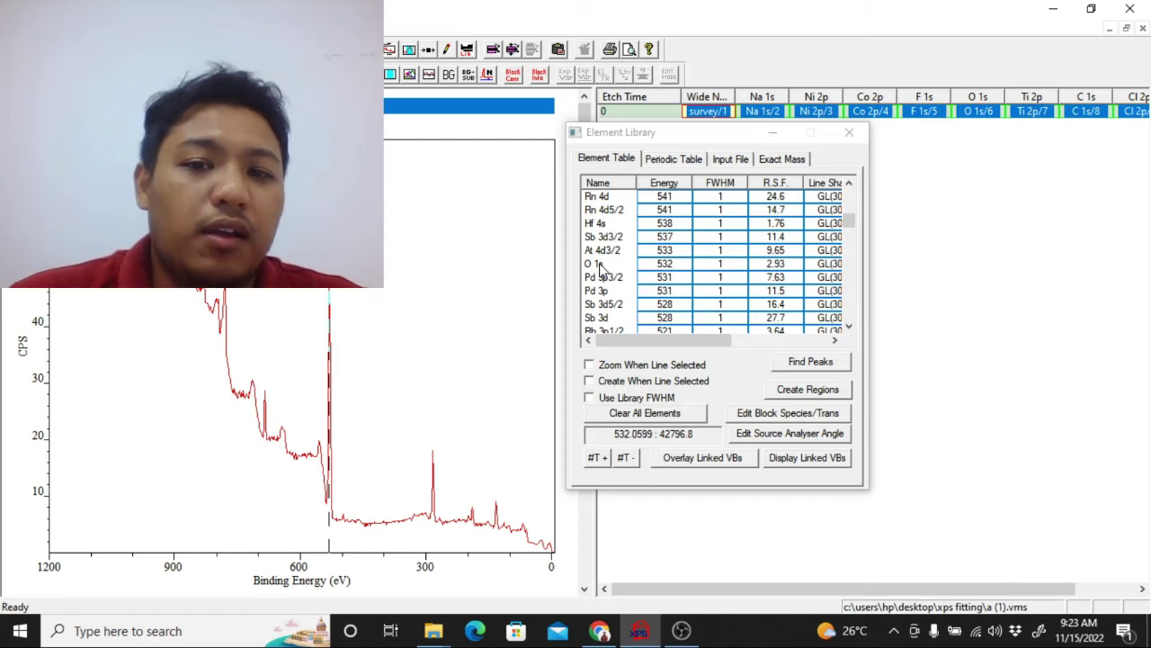
{"action": "left_click", "coordinate": [226, 308]}
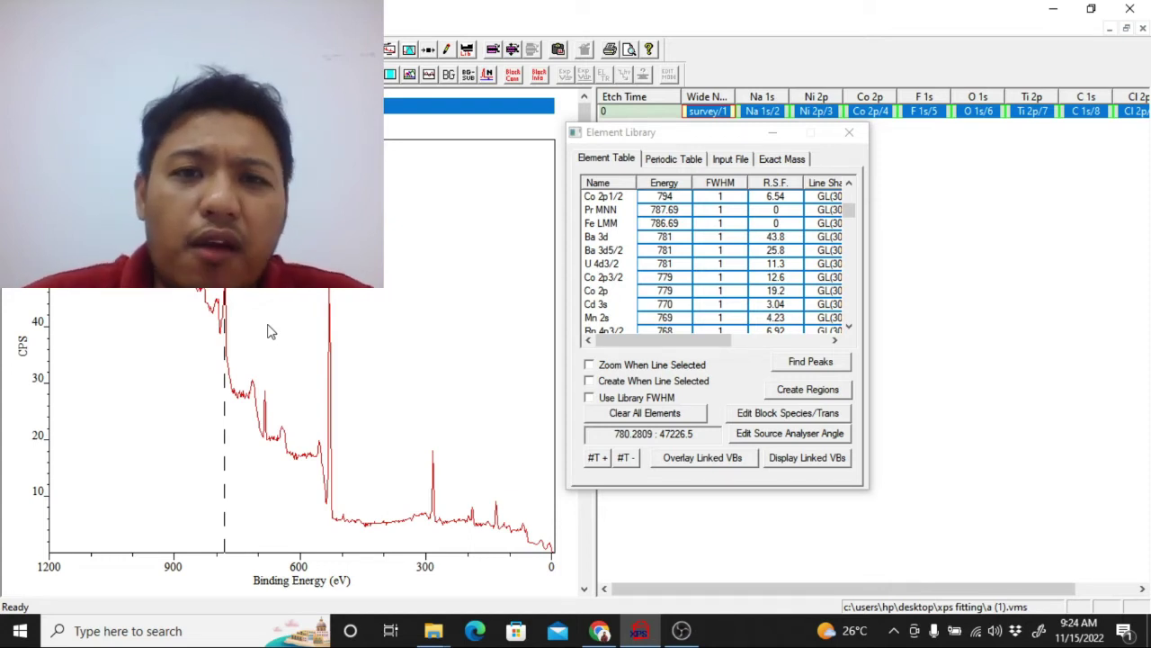
{"action": "left_click", "coordinate": [605, 416]}
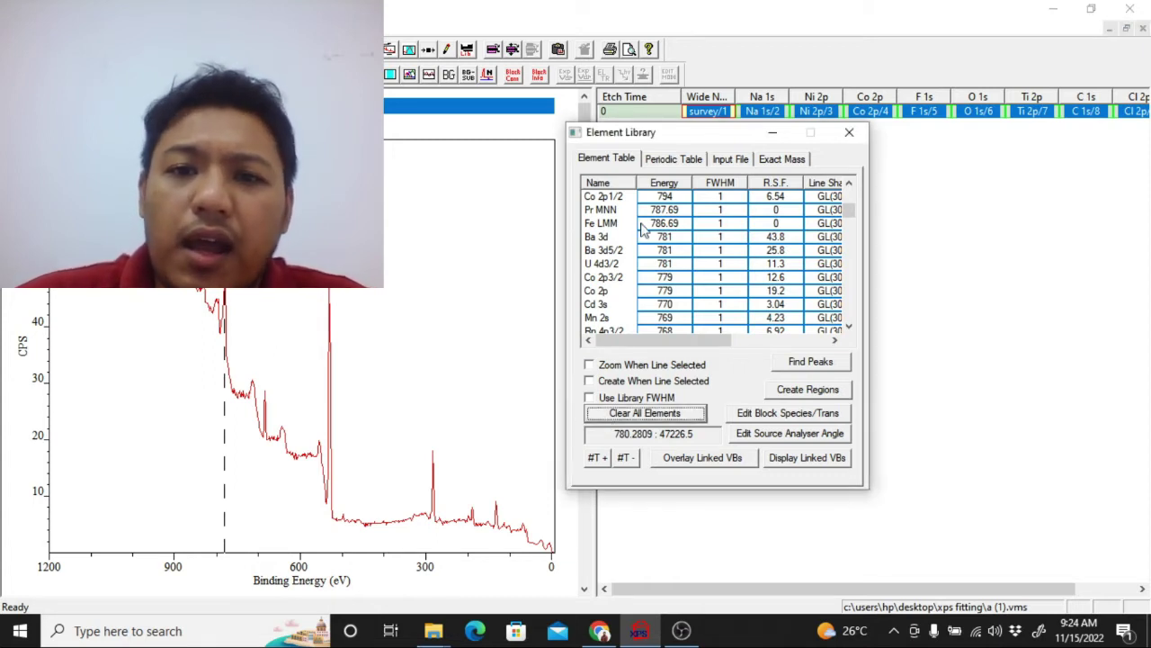
Step: Find the survey peaks automatically using the periodic table, and deselect Na, Sr, Gd, Al, Si, B and Cl
{"action": "left_click", "coordinate": [669, 160]}
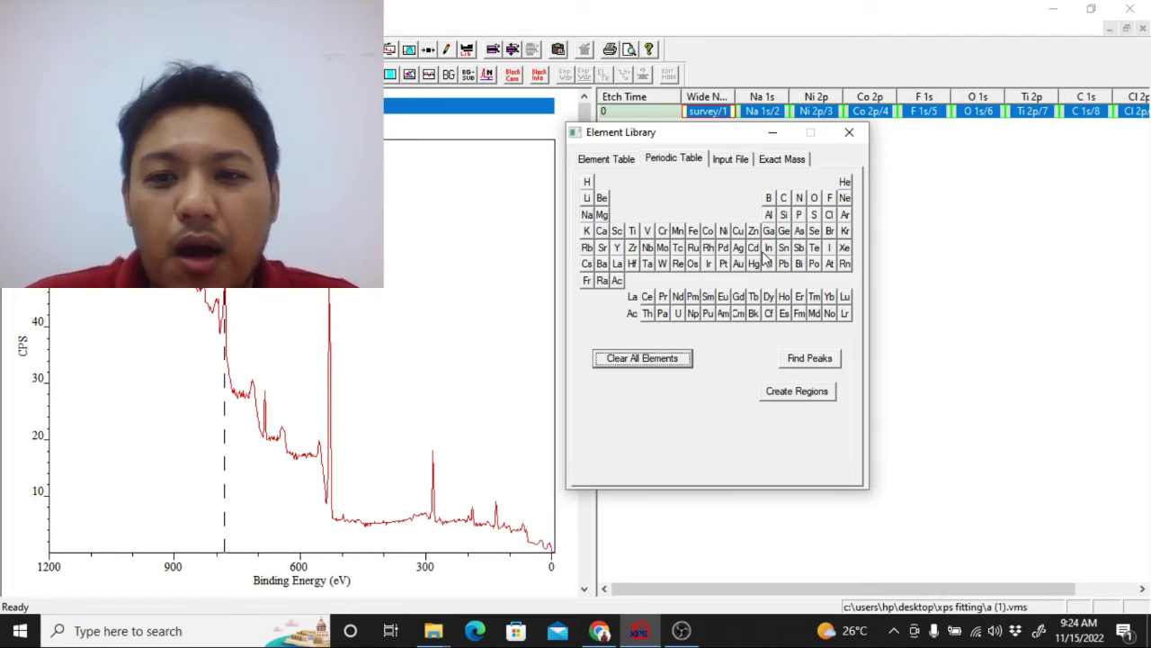
{"action": "left_click", "coordinate": [797, 361]}
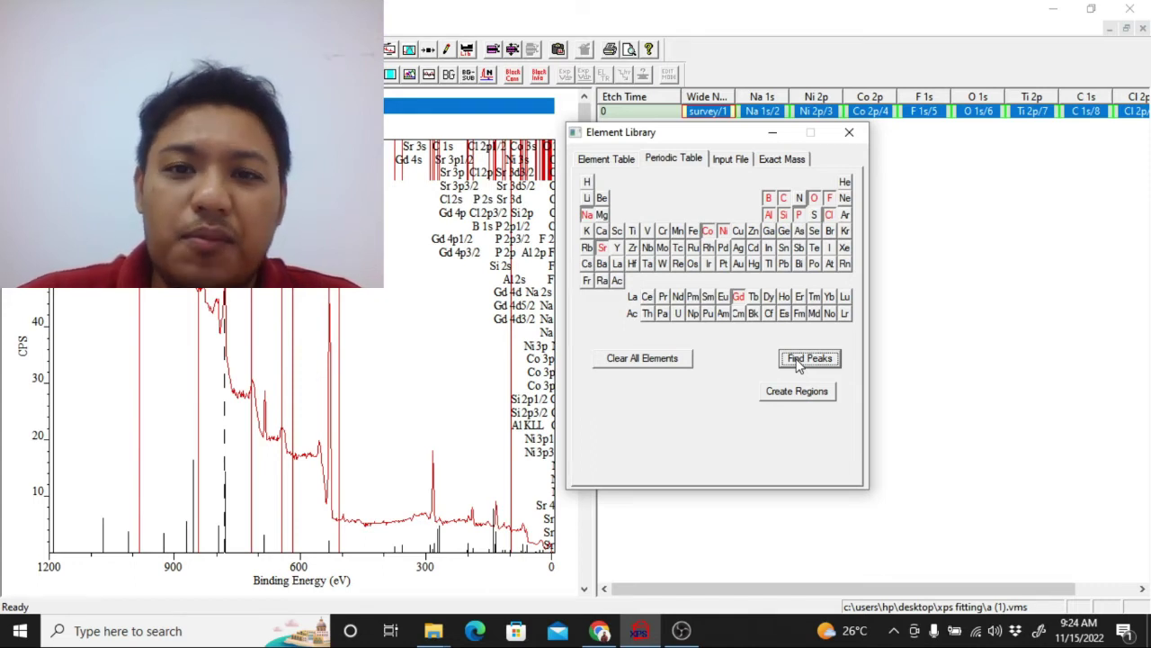
{"action": "left_click", "coordinate": [587, 217]}
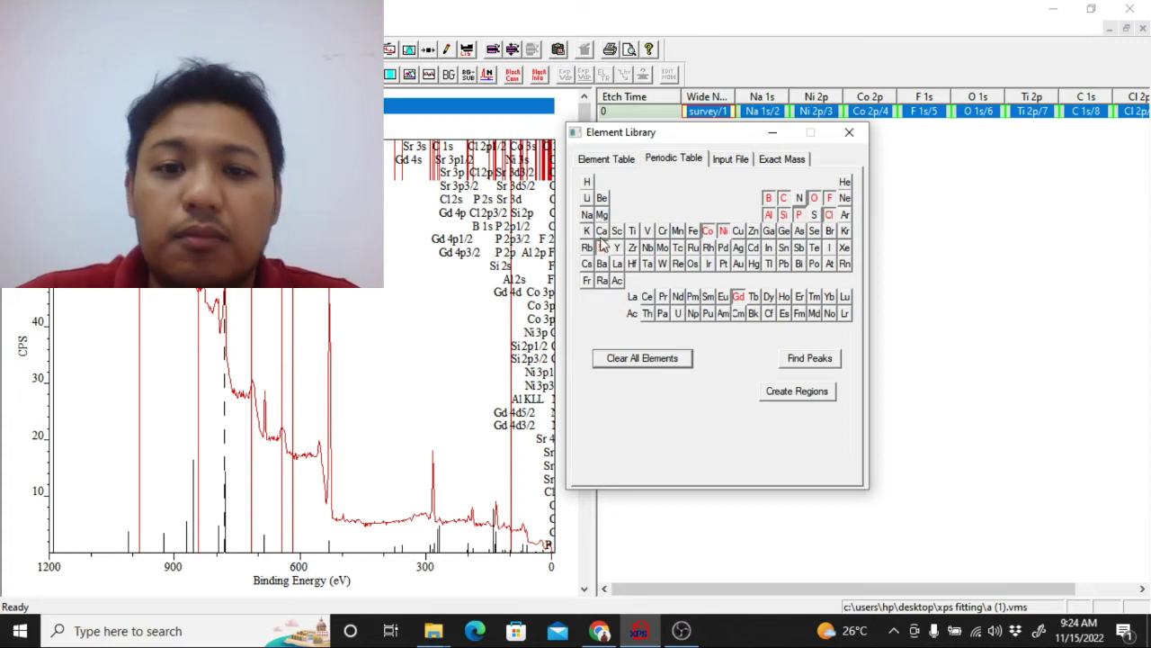
{"action": "left_click", "coordinate": [602, 247]}
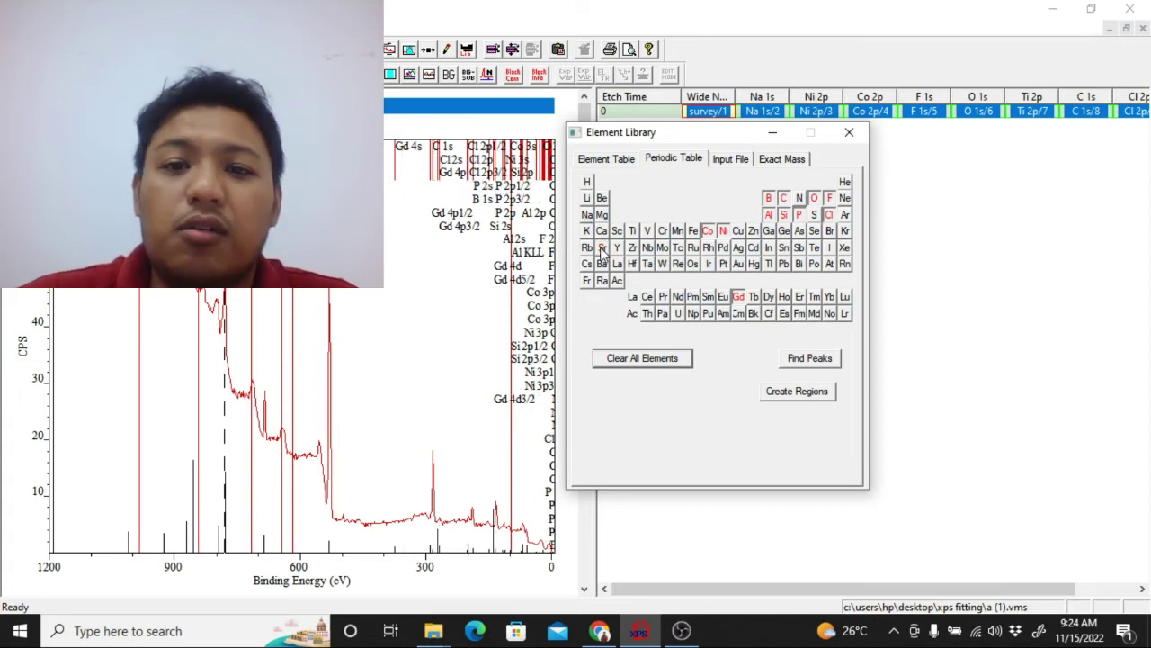
{"action": "left_click", "coordinate": [738, 298]}
{"action": "left_click", "coordinate": [769, 215]}
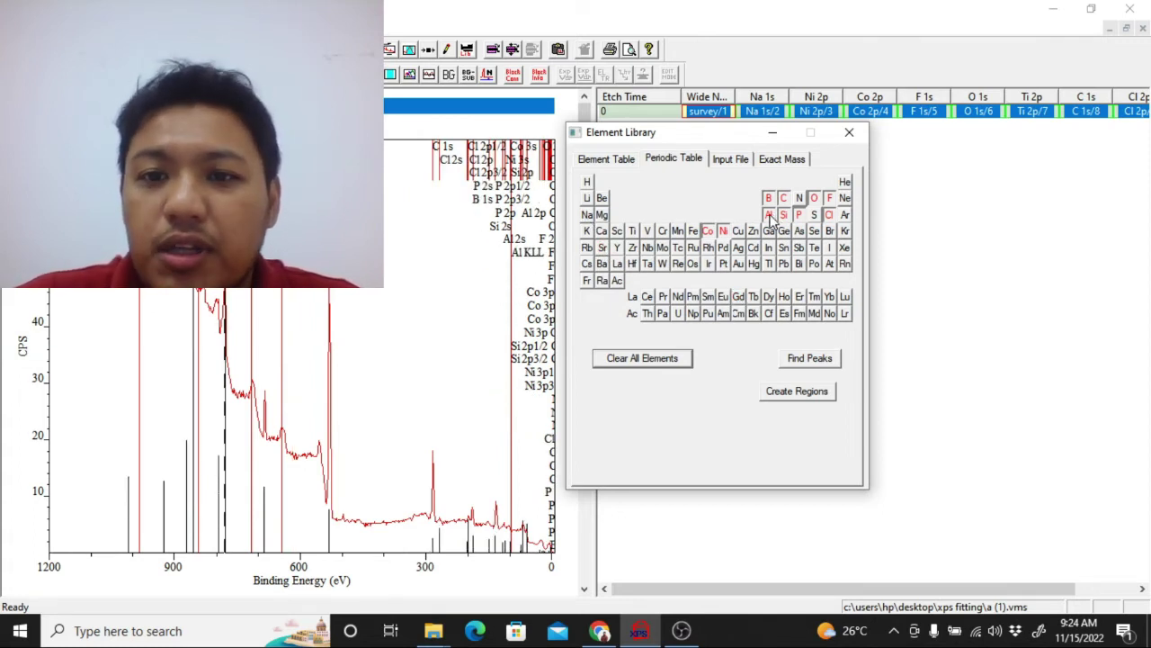
{"action": "left_click", "coordinate": [784, 215]}
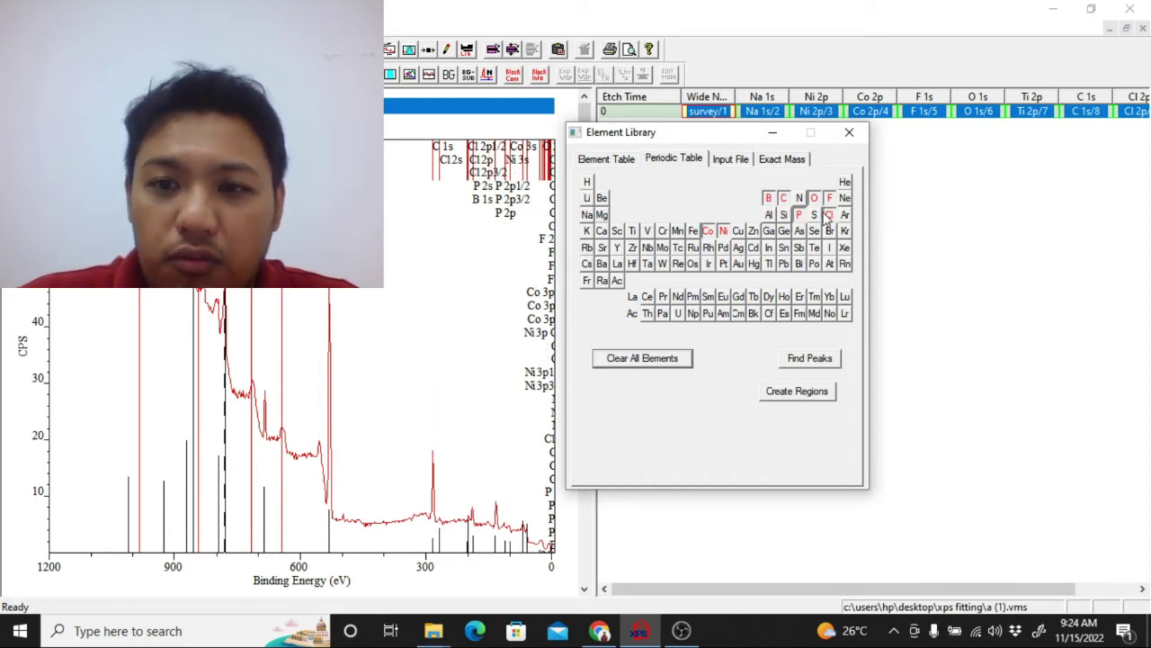
{"action": "left_click", "coordinate": [769, 198]}
{"action": "left_click", "coordinate": [829, 216]}
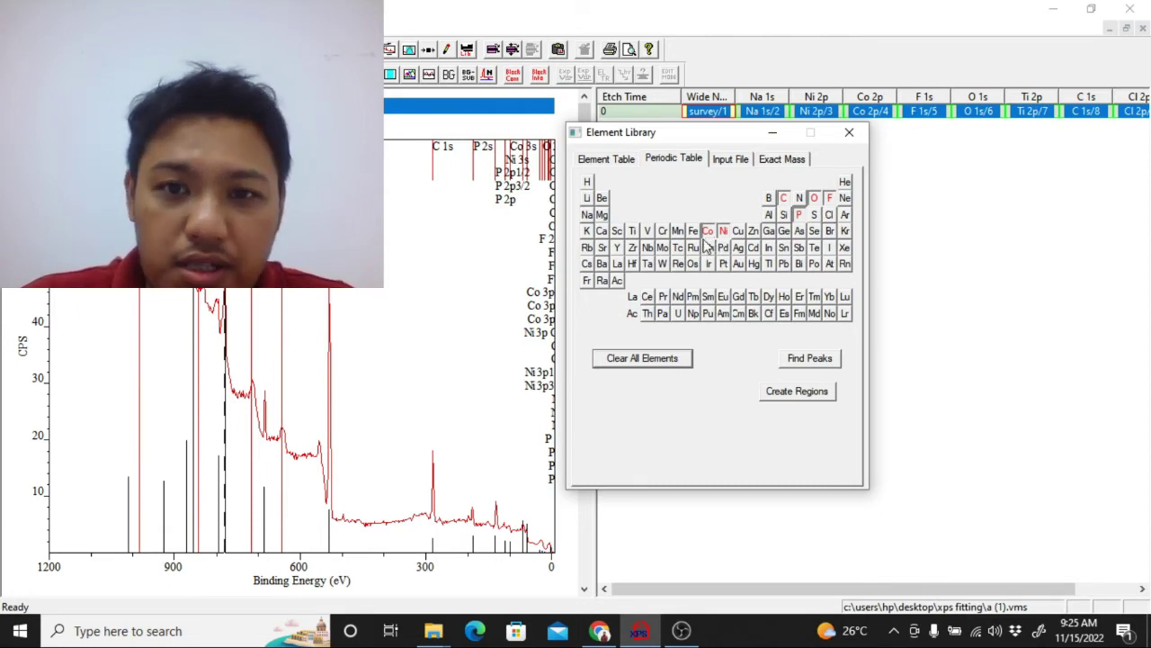
Step: Add Ti to the selected elements and create regions for them on the survey spectrum
{"action": "left_click", "coordinate": [633, 231]}
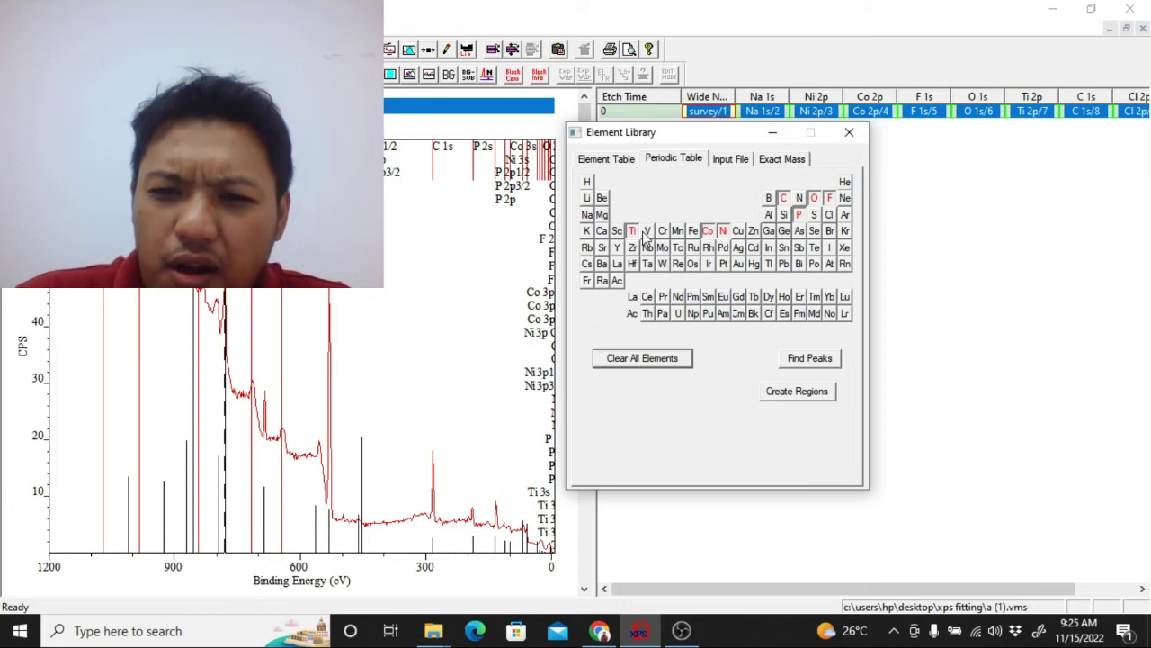
{"action": "left_click", "coordinate": [797, 392]}
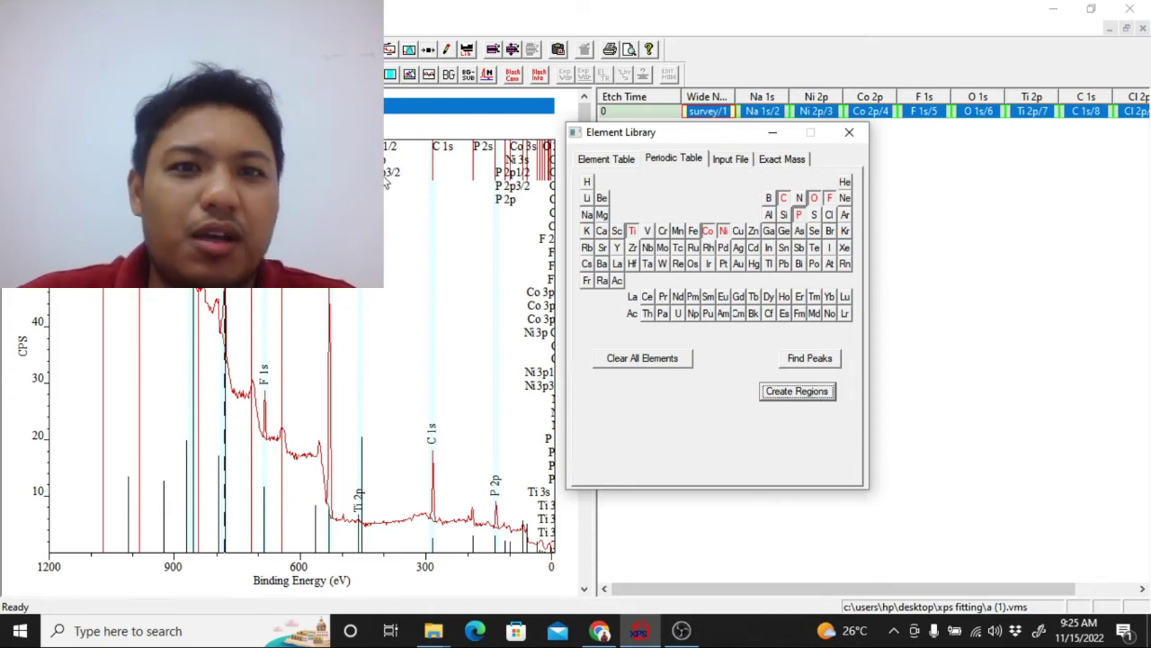
Step: Delete the existing regions entry from the survey spectrum's annotation history
{"action": "left_click", "coordinate": [447, 50]}
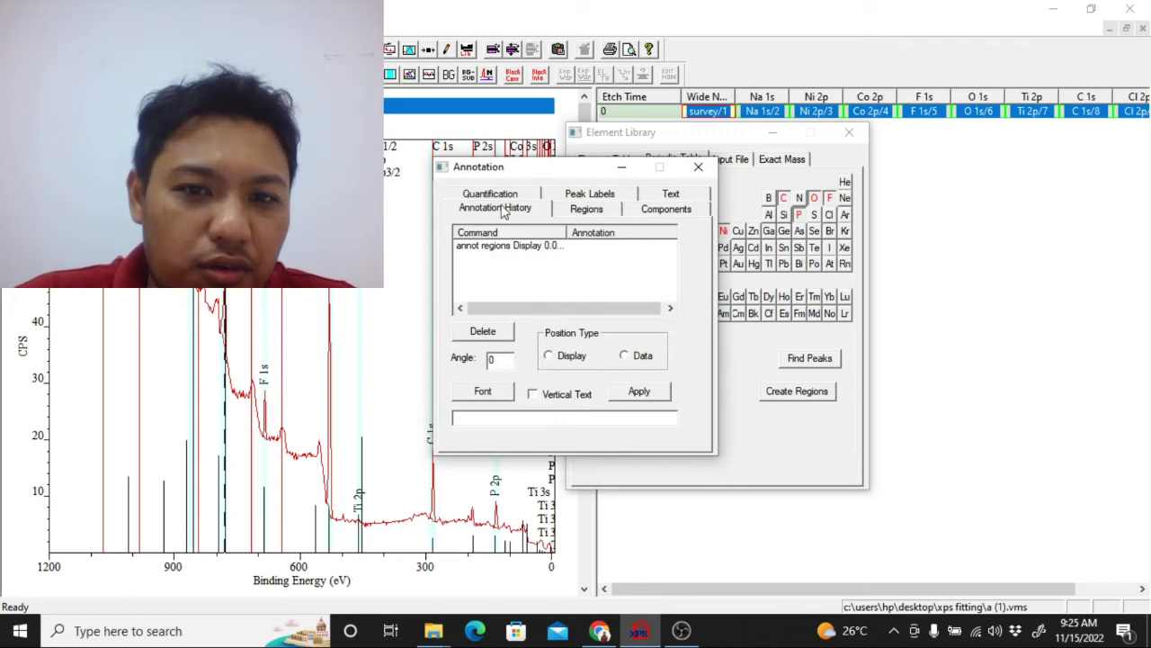
{"action": "left_click", "coordinate": [516, 248]}
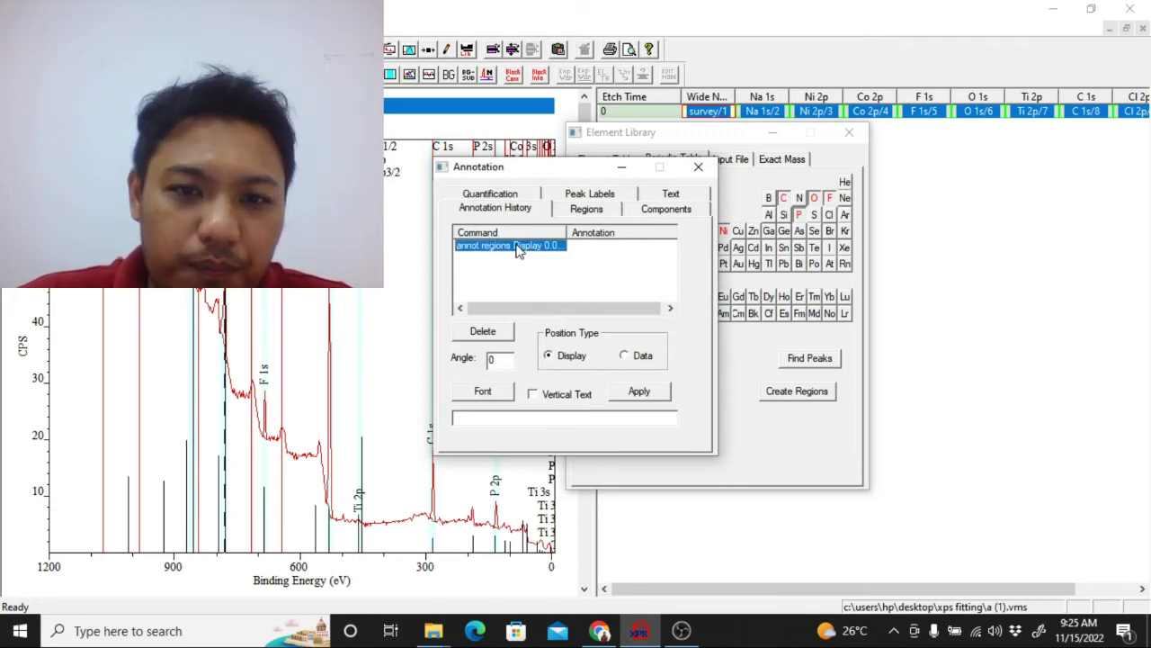
{"action": "left_click", "coordinate": [499, 332]}
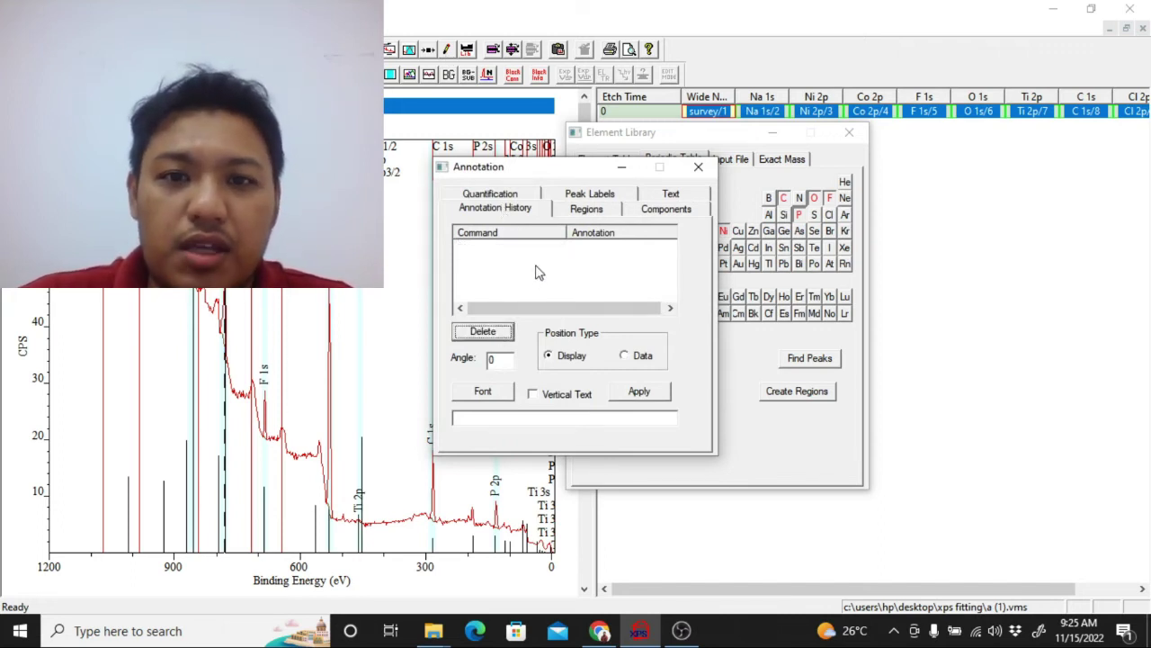
Step: Apply a components annotation and a regions annotation to the survey spectrum, both with the Display position type
{"action": "left_click", "coordinate": [592, 196]}
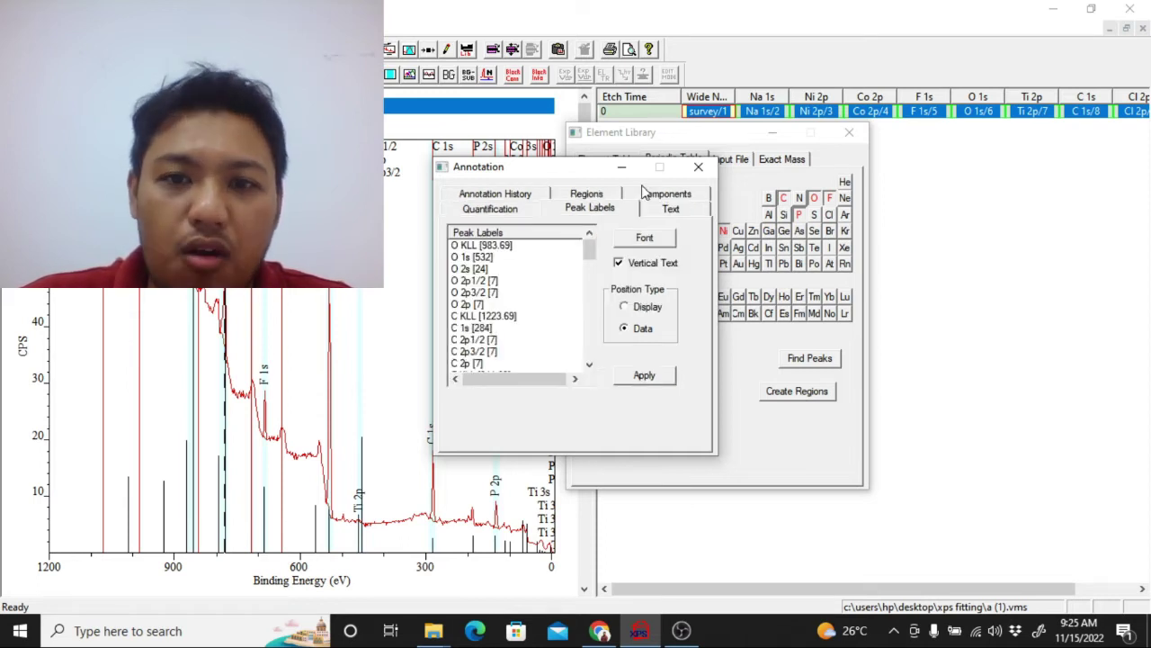
{"action": "left_click", "coordinate": [644, 192]}
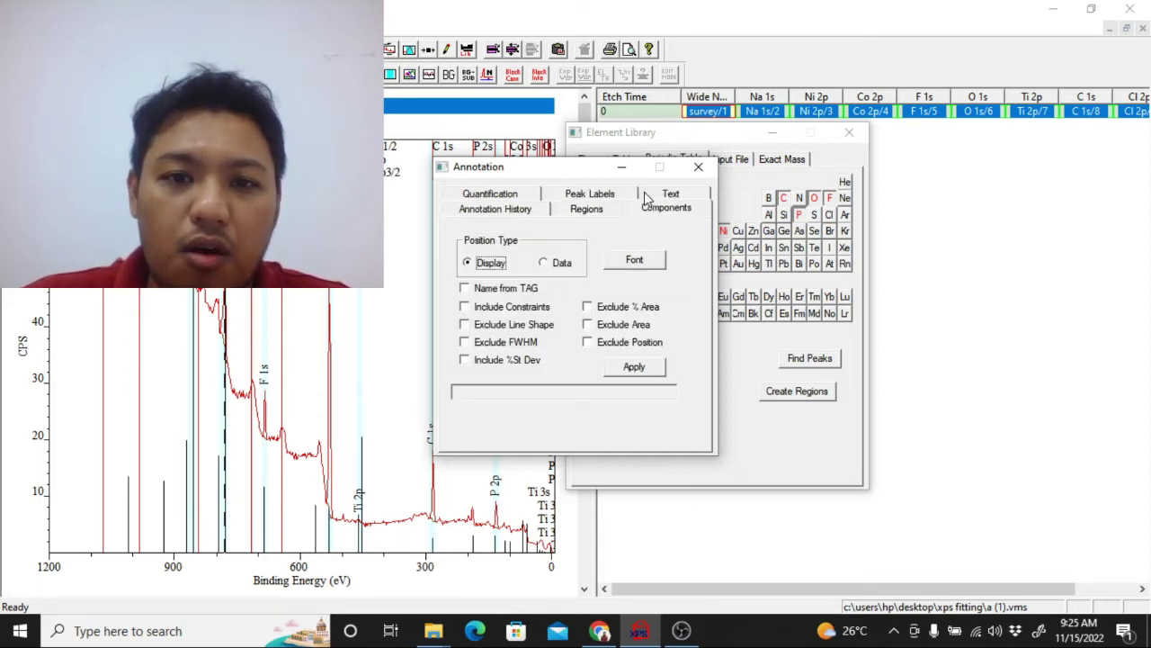
{"action": "left_click", "coordinate": [633, 367]}
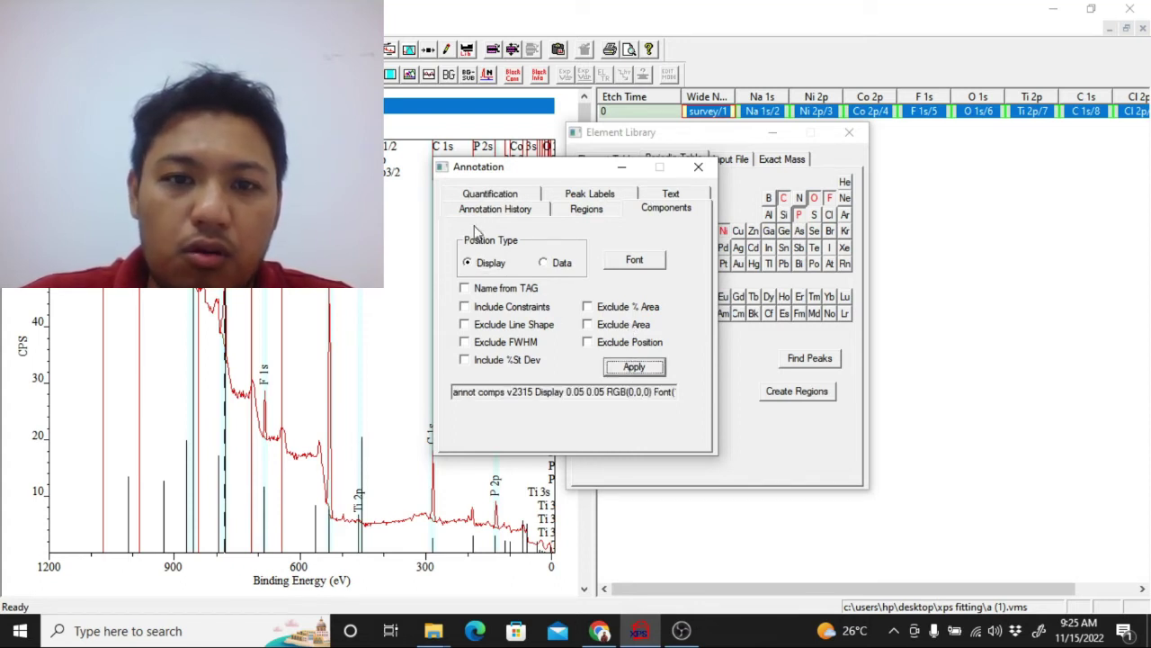
{"action": "left_click", "coordinate": [503, 201]}
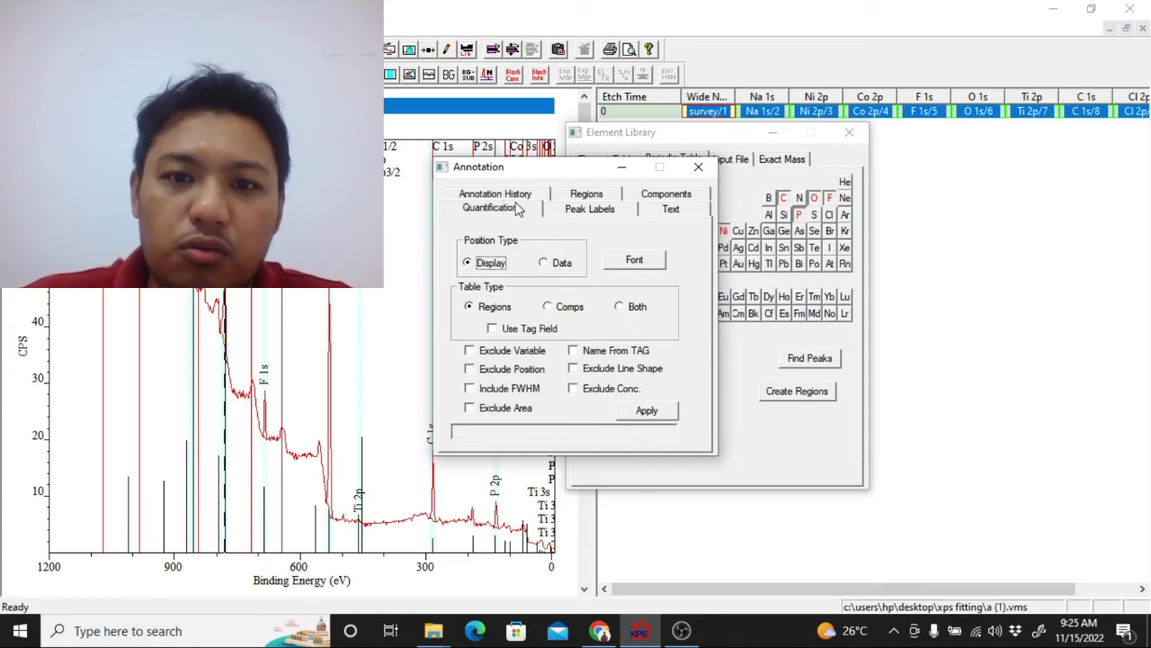
{"action": "left_click", "coordinate": [572, 197]}
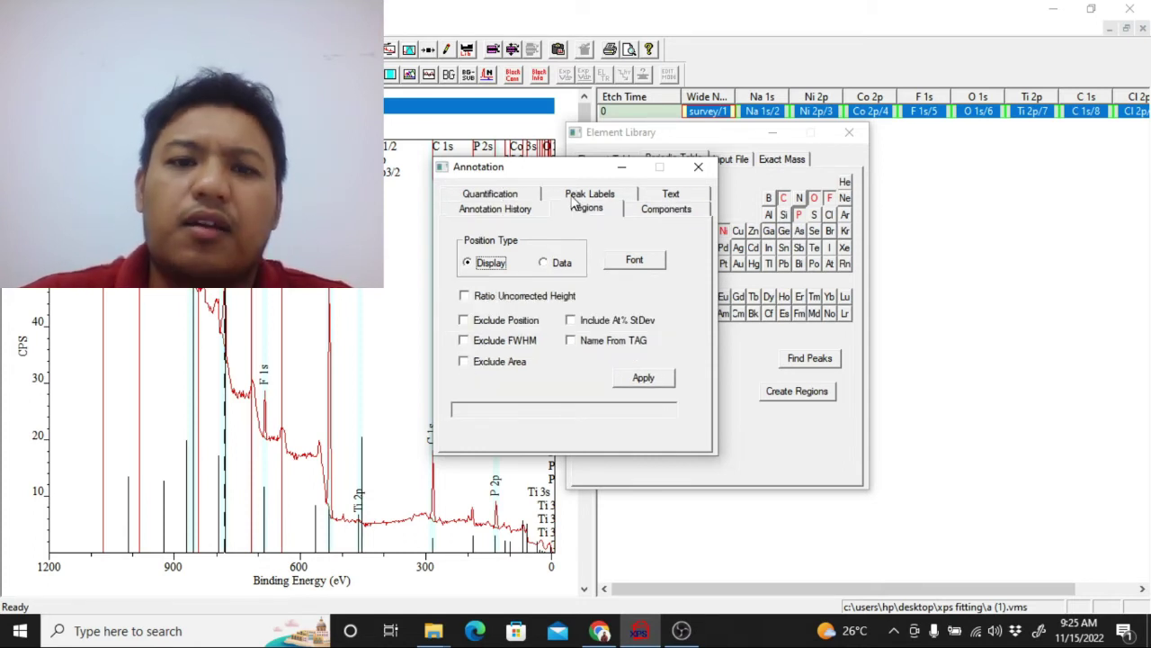
{"action": "left_click", "coordinate": [627, 381]}
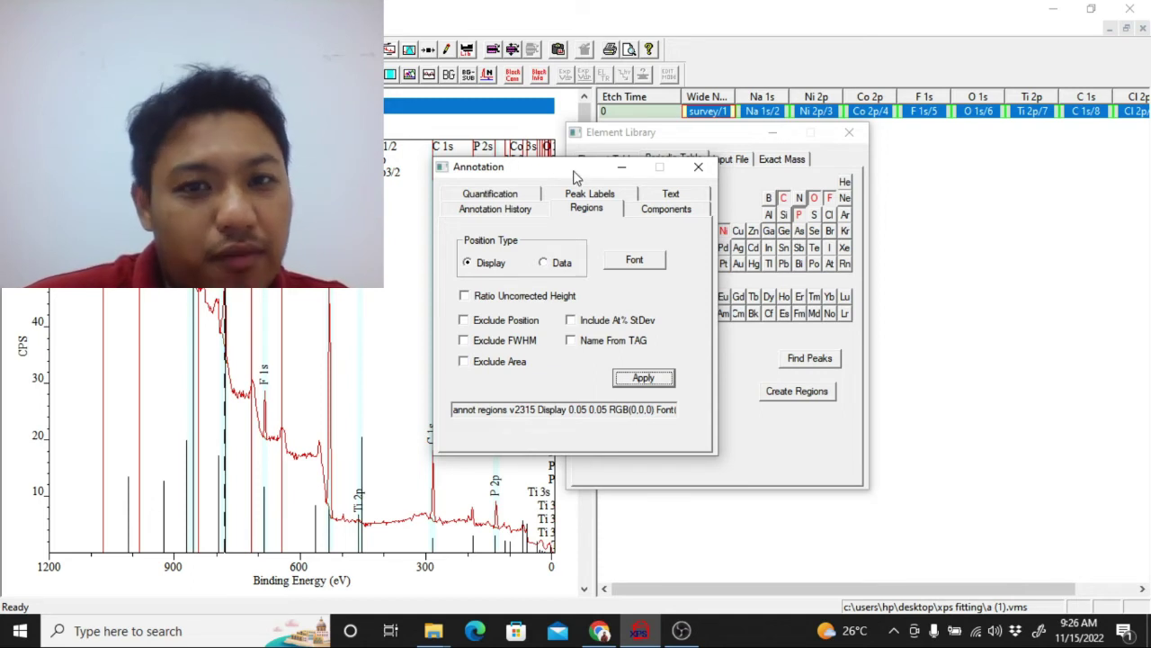
Step: Close the Element Library and Annotation windows to uncover the labelled survey spectrum
{"action": "left_click_drag", "start_coordinate": [577, 174], "coordinate": [419, 222]}
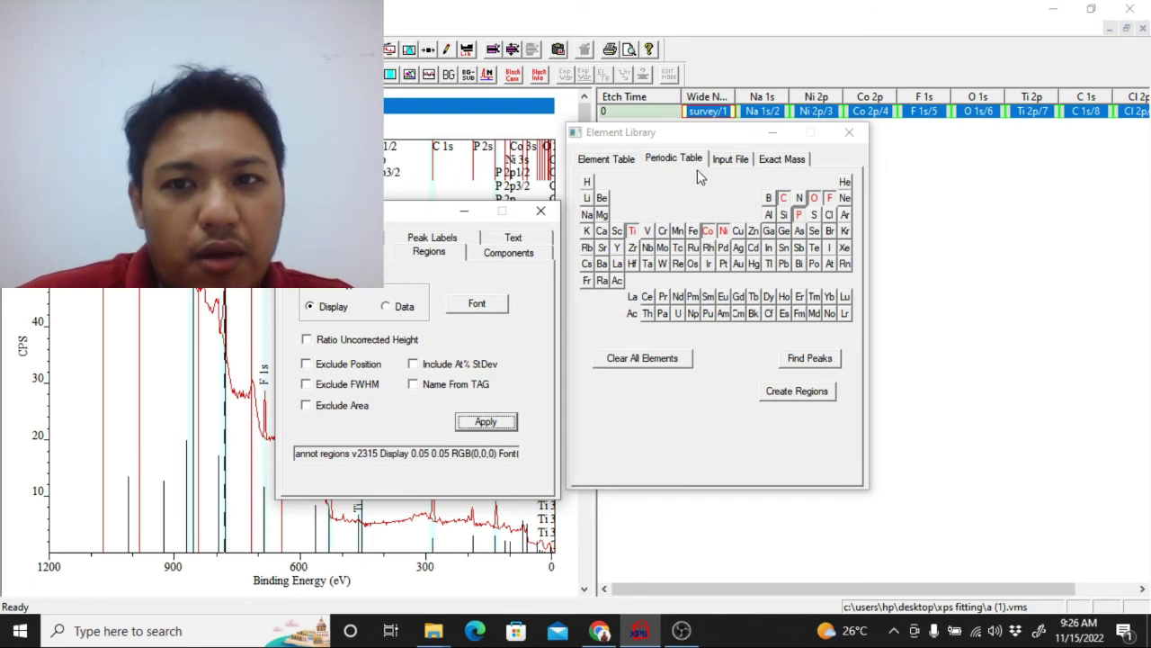
{"action": "left_click", "coordinate": [849, 132]}
{"action": "left_click", "coordinate": [543, 213]}
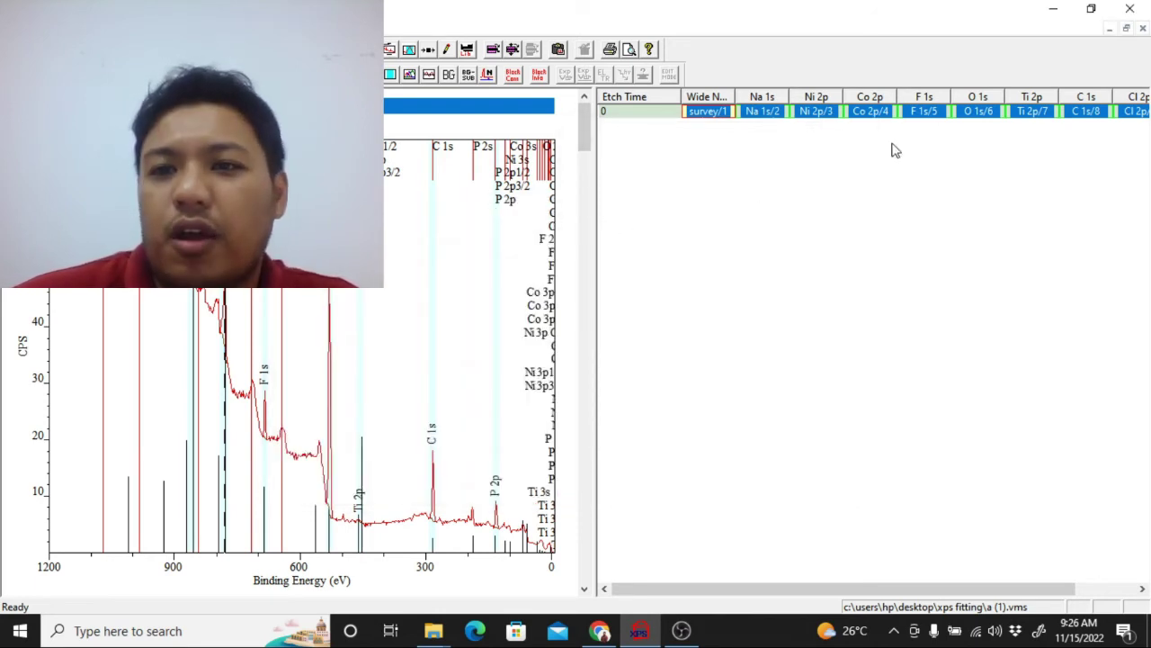
Step: Display the O 1s spectrum and create a quantification region for it
{"action": "left_click", "coordinate": [970, 111]}
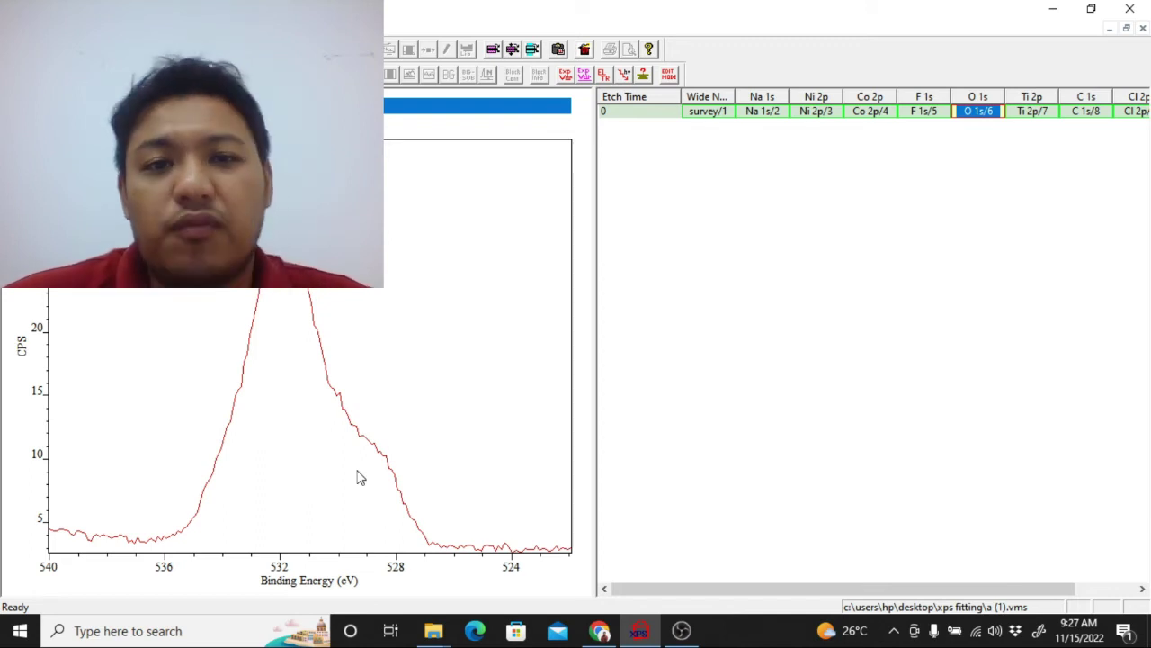
{"action": "left_click", "coordinate": [440, 266]}
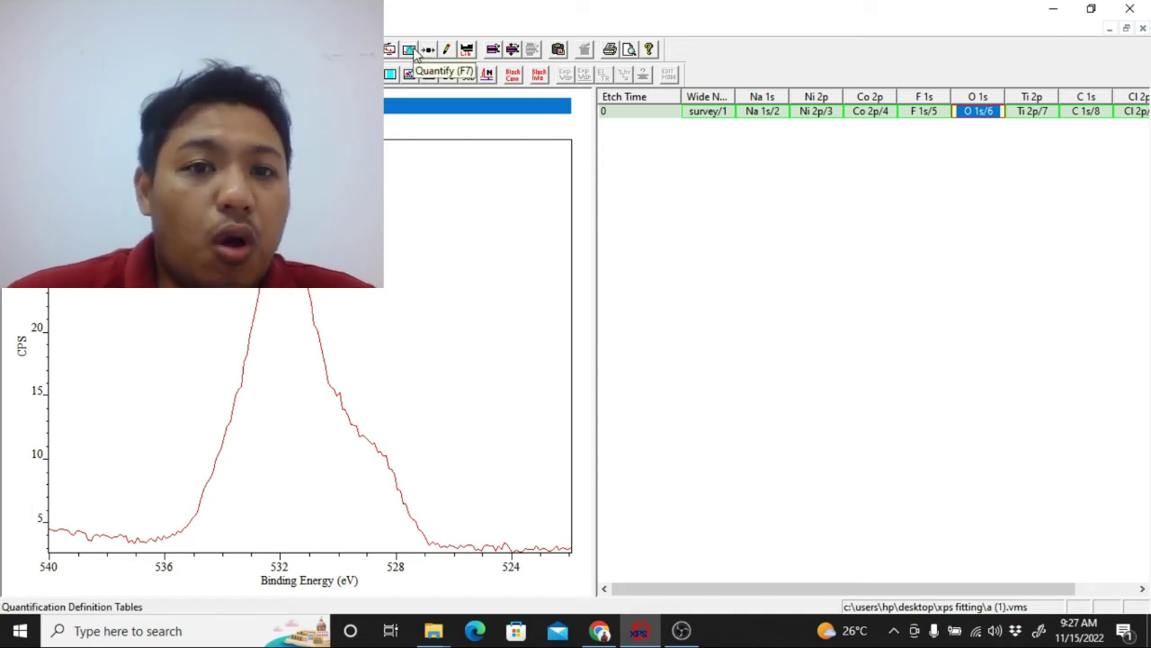
{"action": "left_click", "coordinate": [409, 49]}
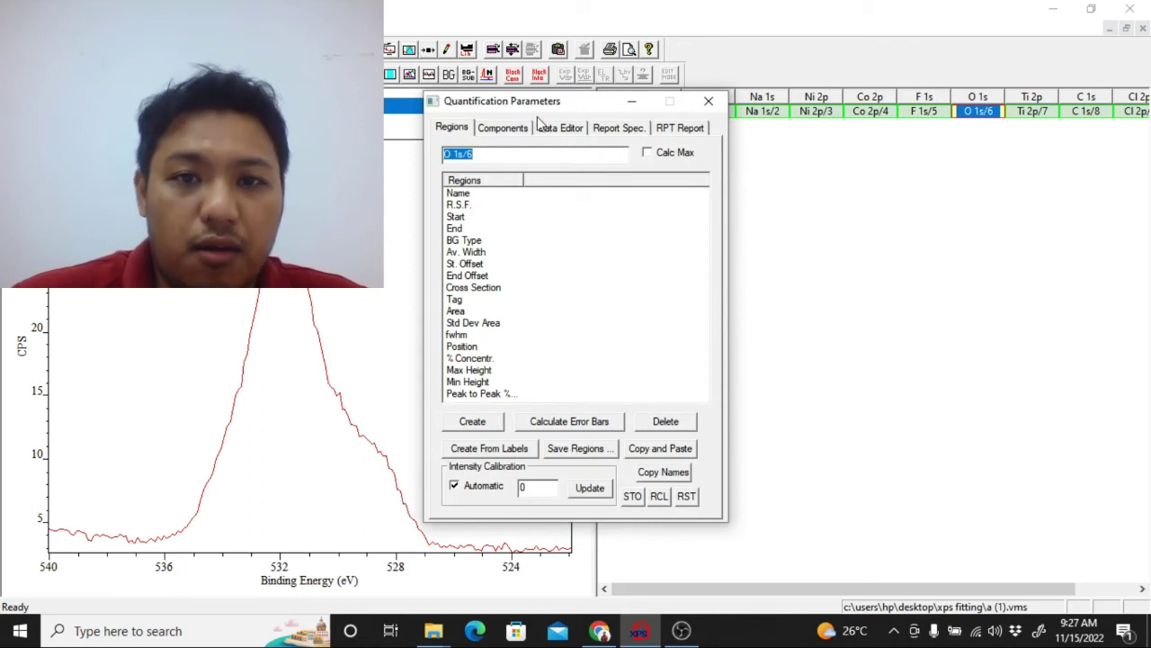
{"action": "left_click_drag", "start_coordinate": [576, 108], "coordinate": [817, 79]}
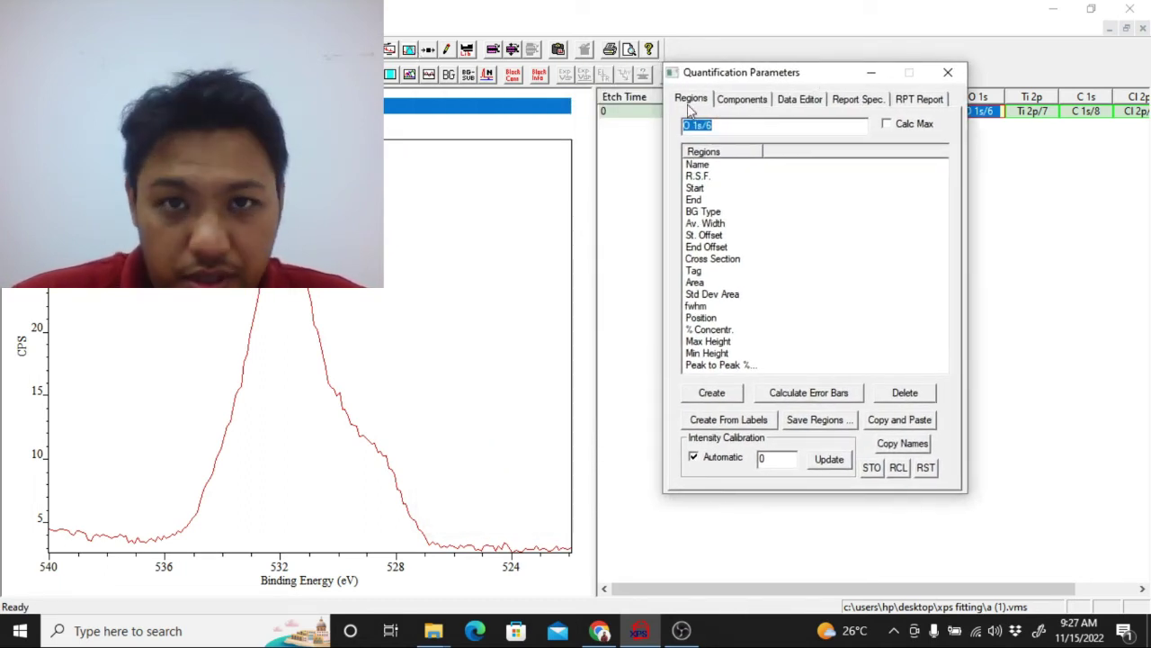
{"action": "left_click", "coordinate": [730, 393]}
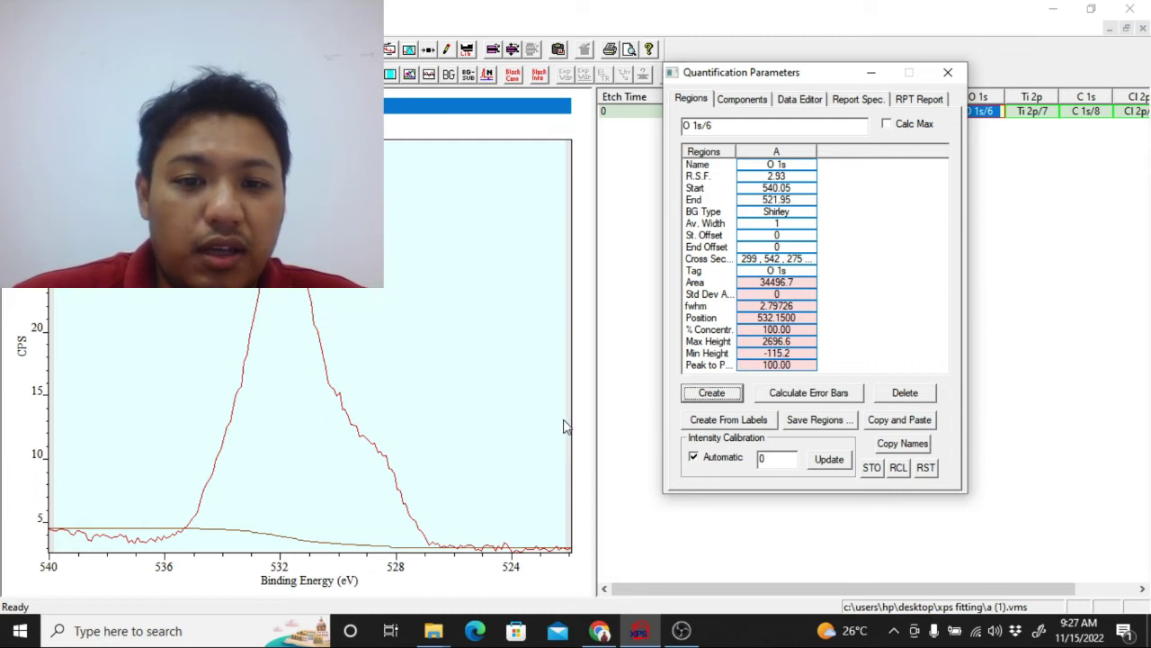
Step: Narrow the O 1s quantification region to start at about 537.3 eV and end at about 526.07 eV
{"action": "left_click_drag", "start_coordinate": [566, 427], "coordinate": [454, 439]}
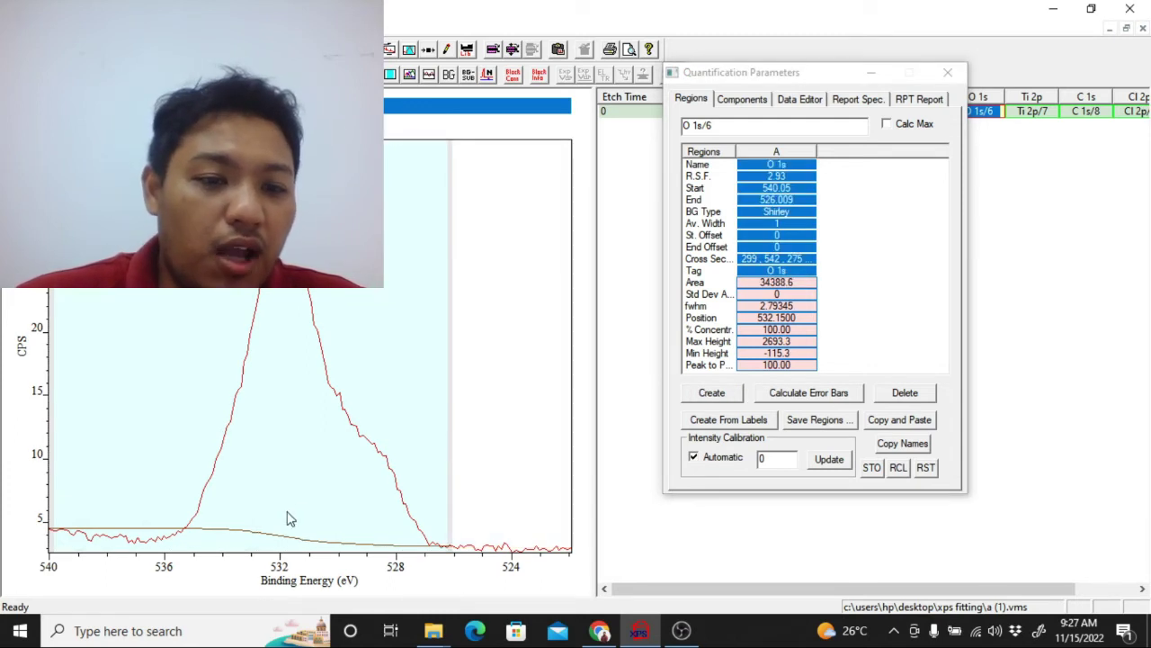
{"action": "mouse_move", "coordinate": [74, 443]}
{"action": "left_mouse_down"}
{"action": "mouse_move", "coordinate": [157, 441]}
{"action": "mouse_move", "coordinate": [131, 442]}
{"action": "left_mouse_up"}
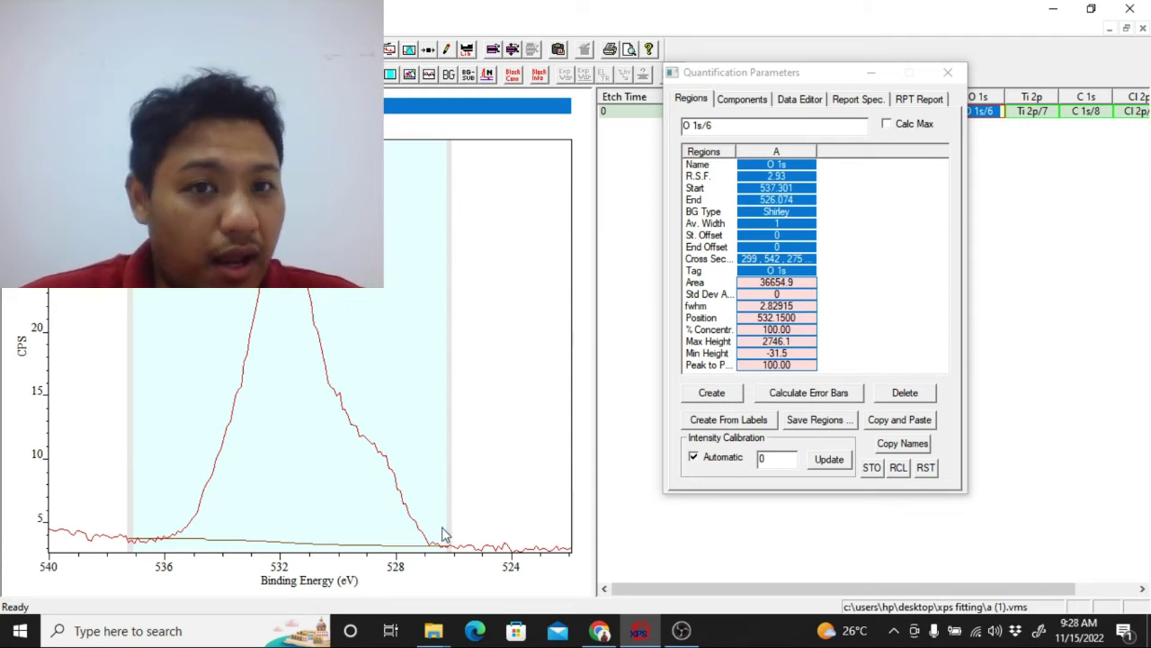
Step: Create four synthetic GL(30) components for the O 1s peak
{"action": "left_click", "coordinate": [746, 101]}
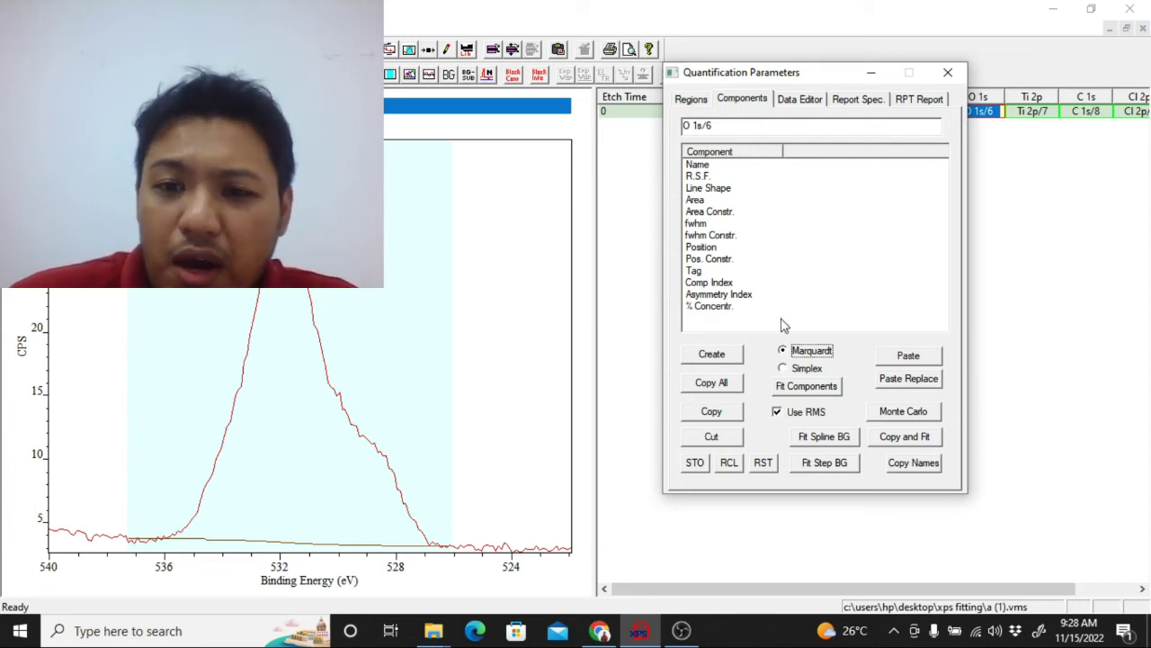
{"action": "left_click", "coordinate": [726, 358]}
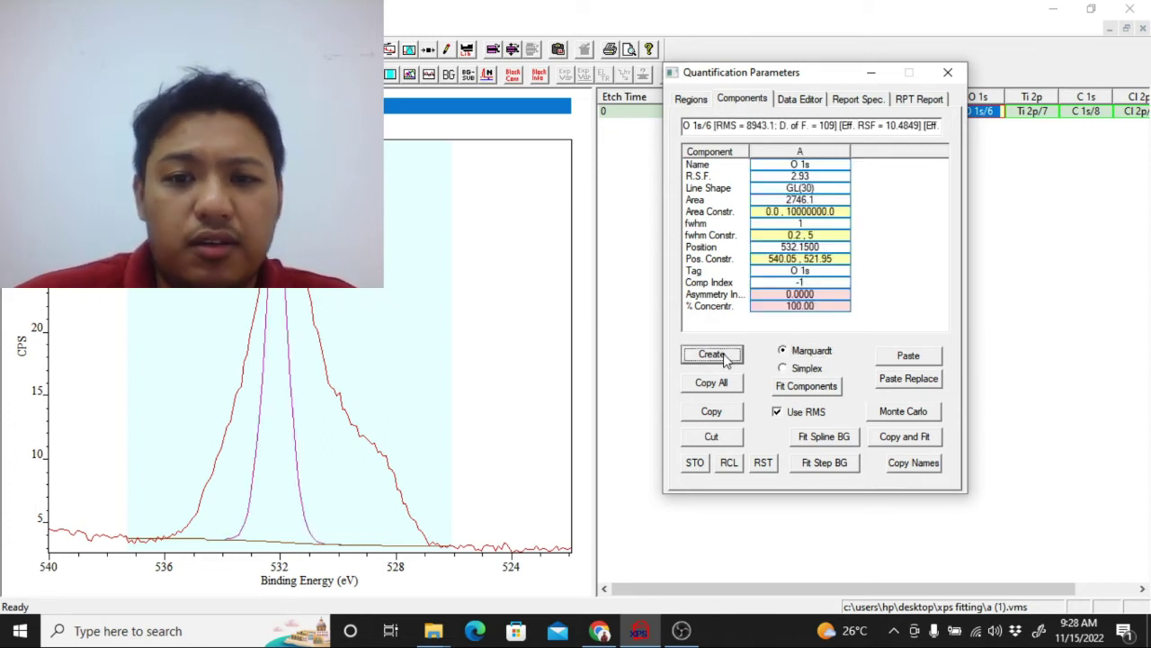
{"action": "left_click", "coordinate": [727, 356]}
{"action": "left_click", "coordinate": [727, 356]}
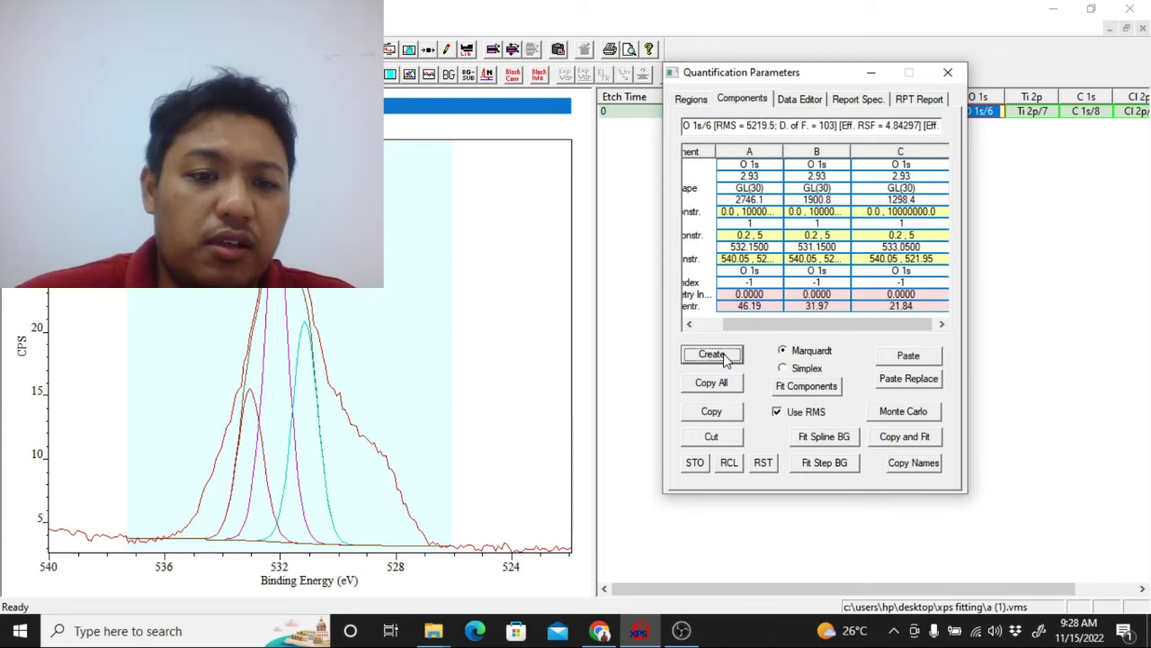
{"action": "left_click", "coordinate": [727, 357]}
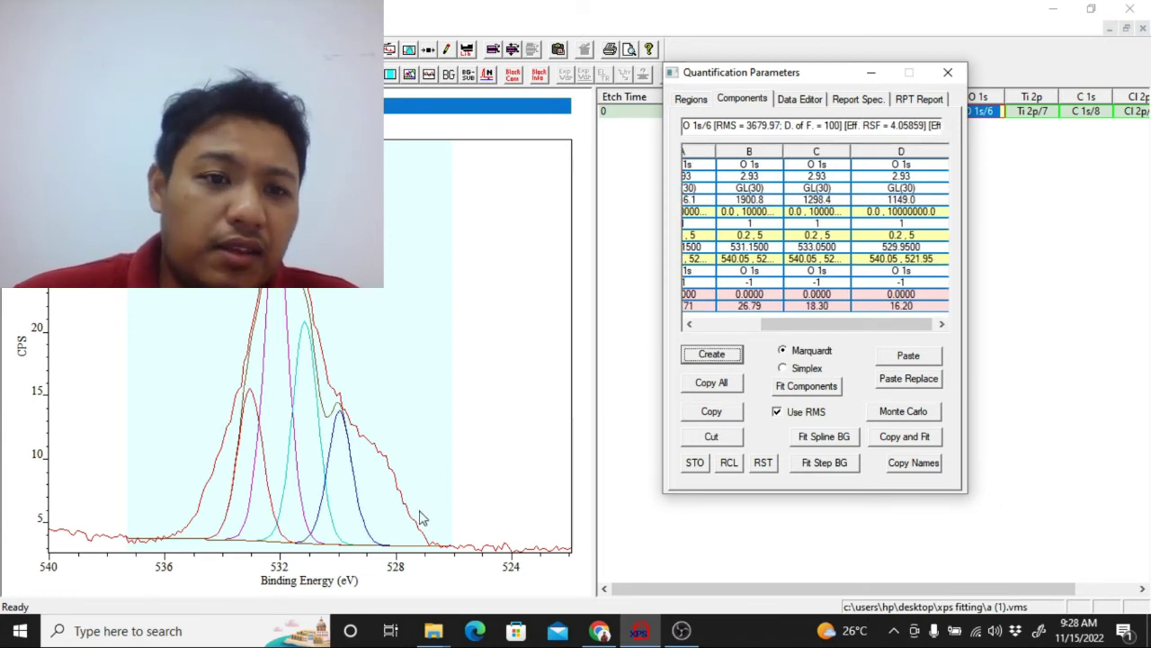
Step: Shift components C, B and D to about 533.5, 531.0 and 529.7 eV, and fit the components with Marquardt
{"action": "left_click", "coordinate": [248, 402]}
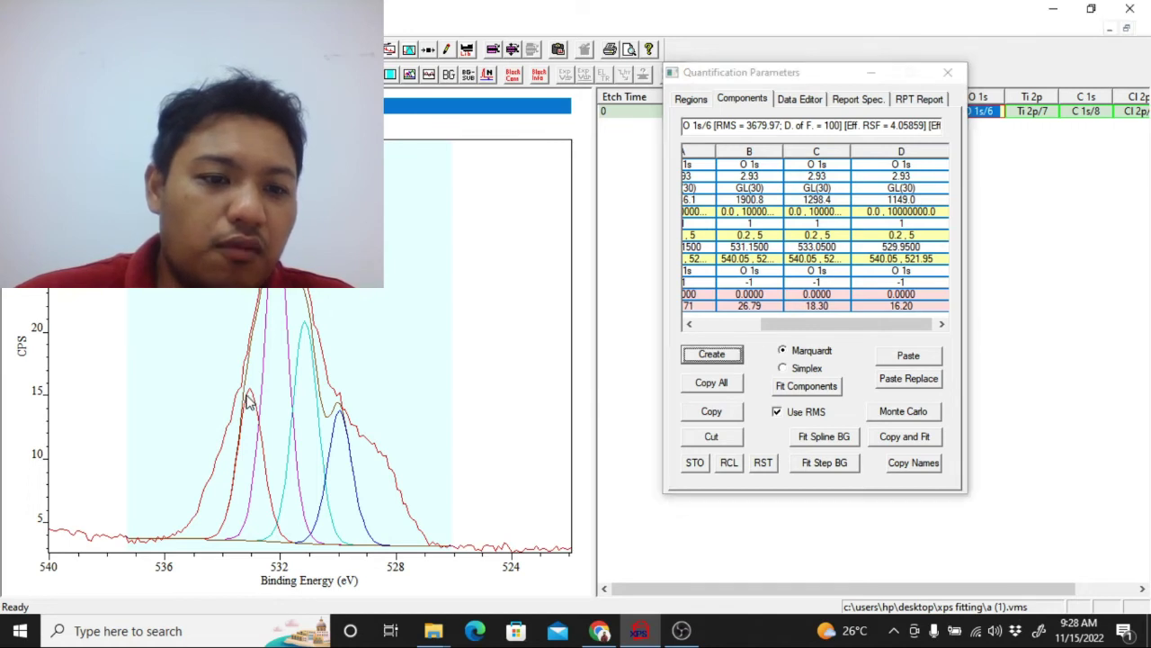
{"action": "left_click_drag", "start_coordinate": [228, 401], "coordinate": [230, 392]}
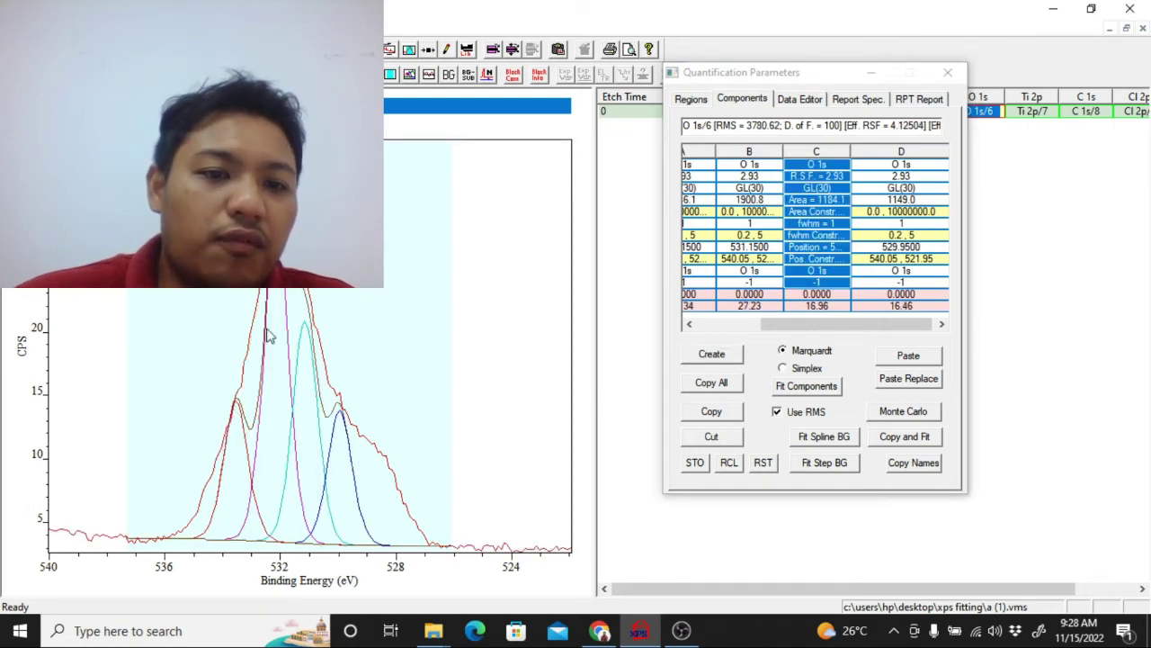
{"action": "left_click_drag", "start_coordinate": [299, 341], "coordinate": [326, 362]}
{"action": "mouse_move", "coordinate": [352, 438]}
{"action": "left_mouse_down"}
{"action": "mouse_move", "coordinate": [350, 428]}
{"action": "mouse_move", "coordinate": [358, 439]}
{"action": "left_mouse_up"}
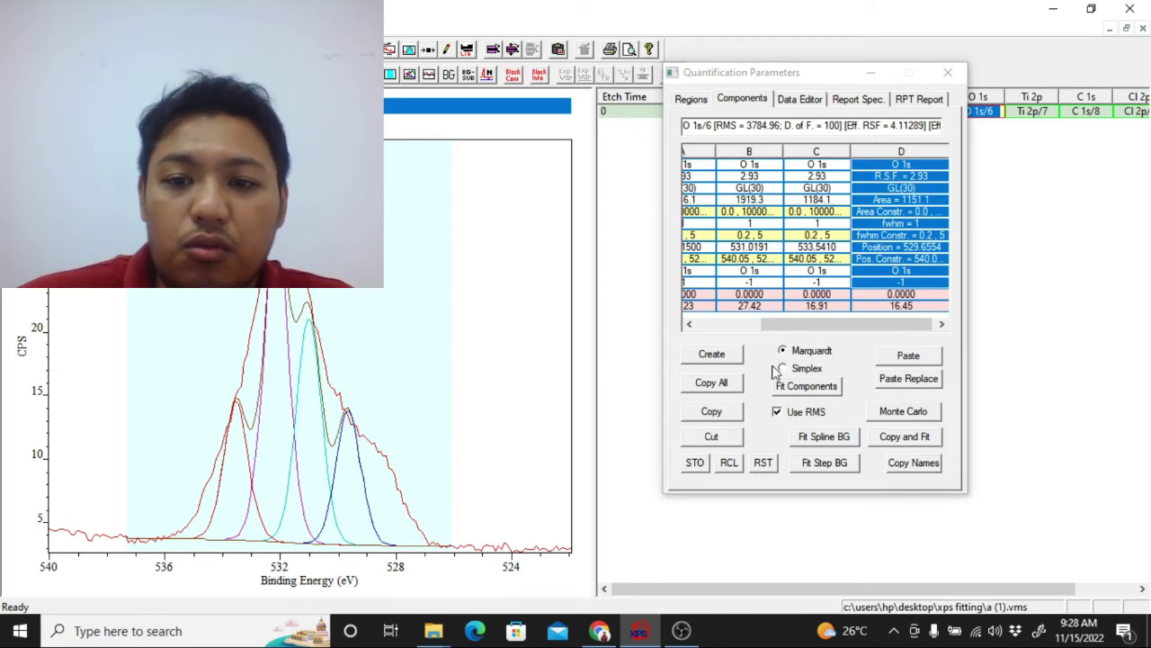
{"action": "left_click", "coordinate": [814, 389]}
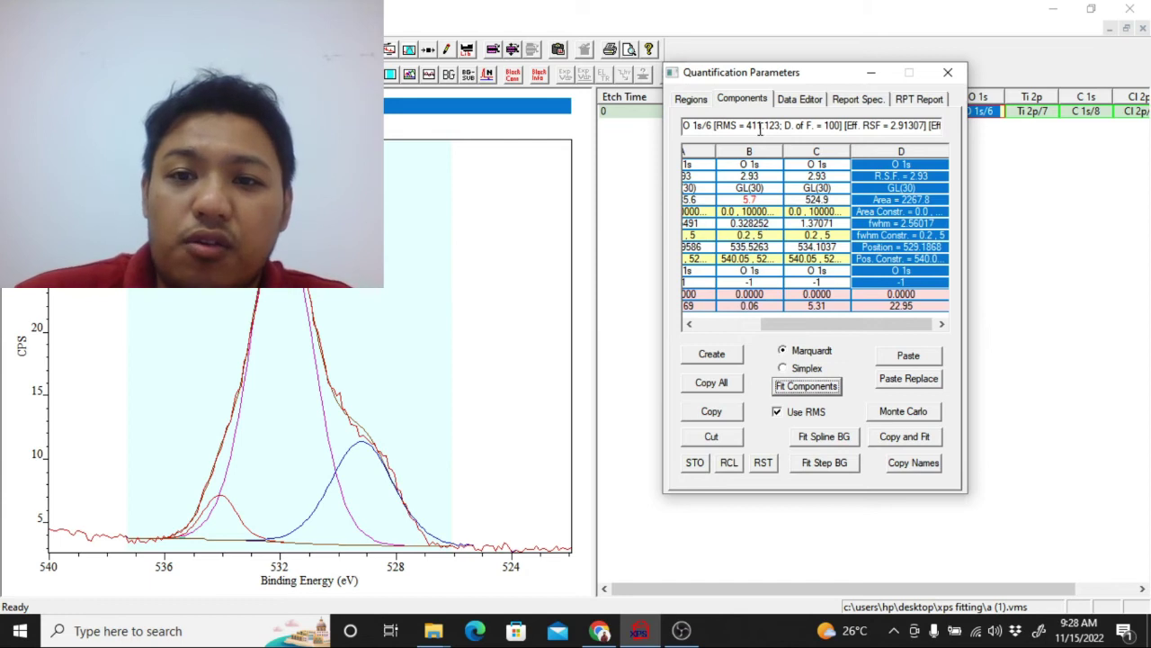
Step: Replace the negligible component B with a new component placed at about 531.7 eV and refit the components
{"action": "left_click", "coordinate": [759, 158]}
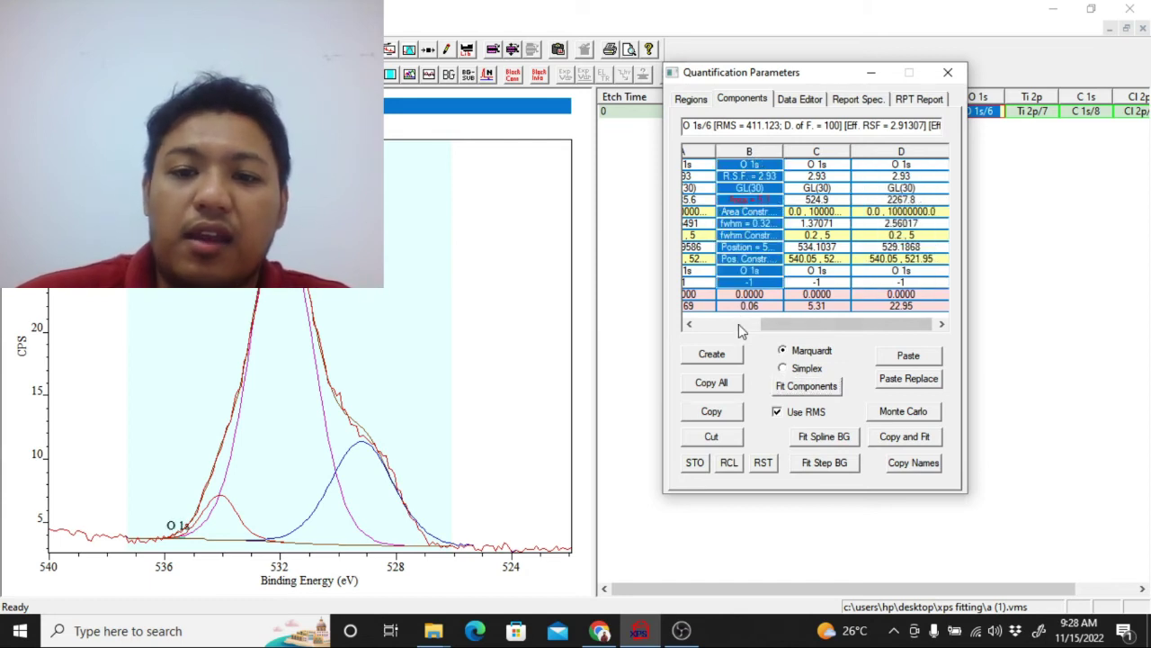
{"action": "left_click", "coordinate": [711, 437]}
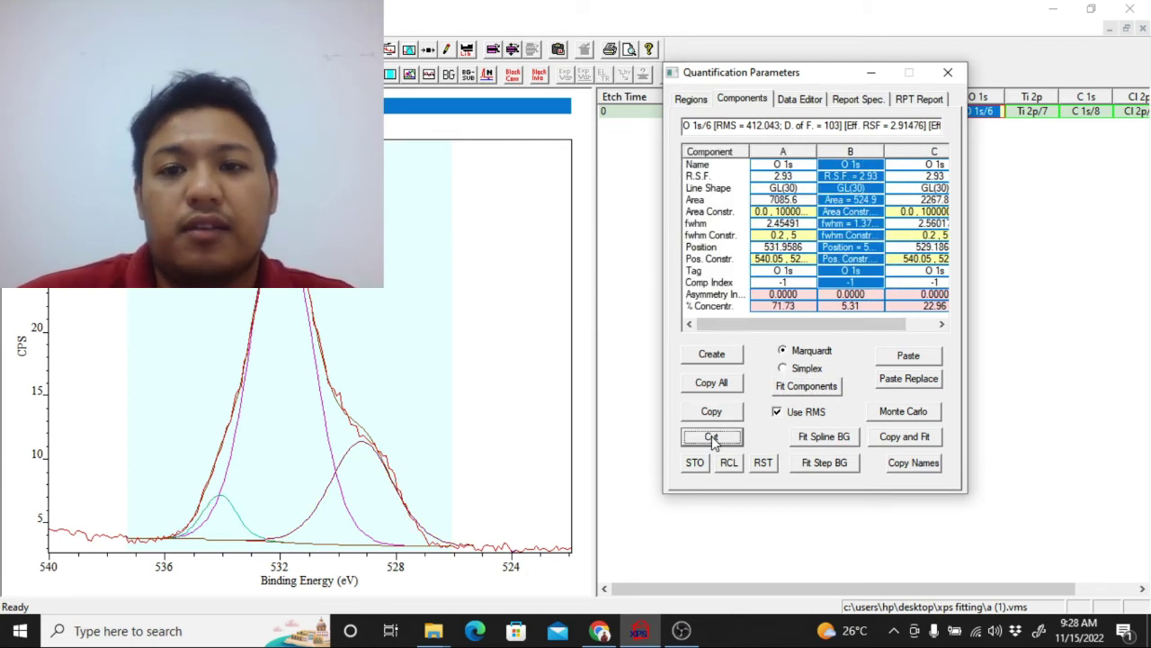
{"action": "left_click", "coordinate": [729, 355]}
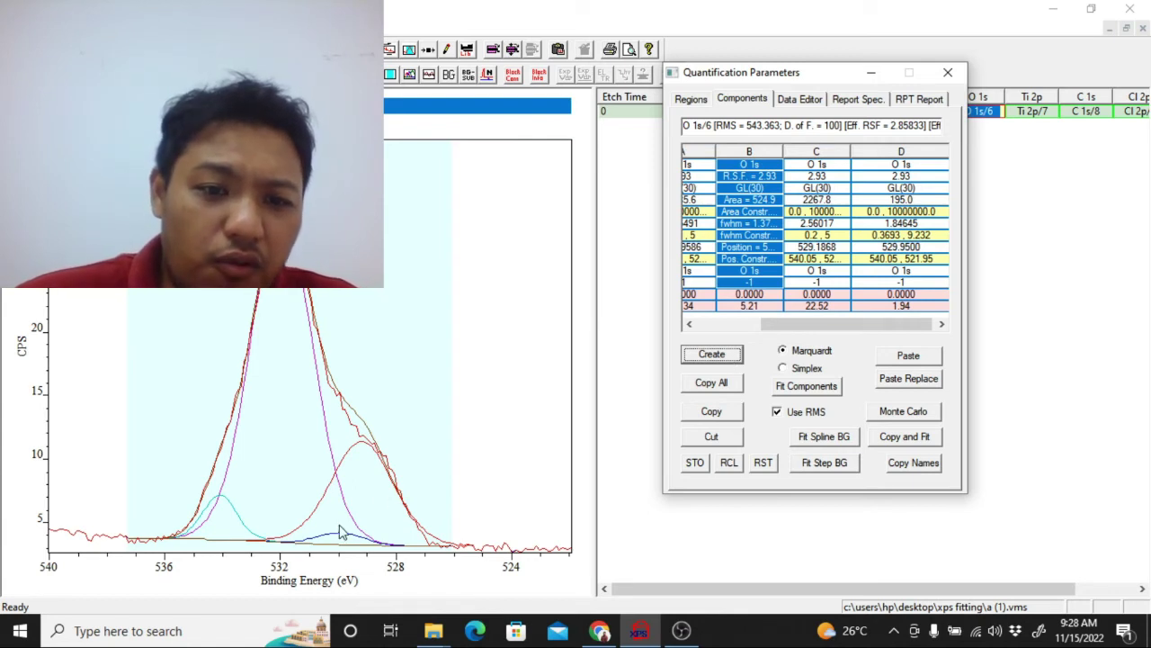
{"action": "left_click_drag", "start_coordinate": [333, 537], "coordinate": [283, 510]}
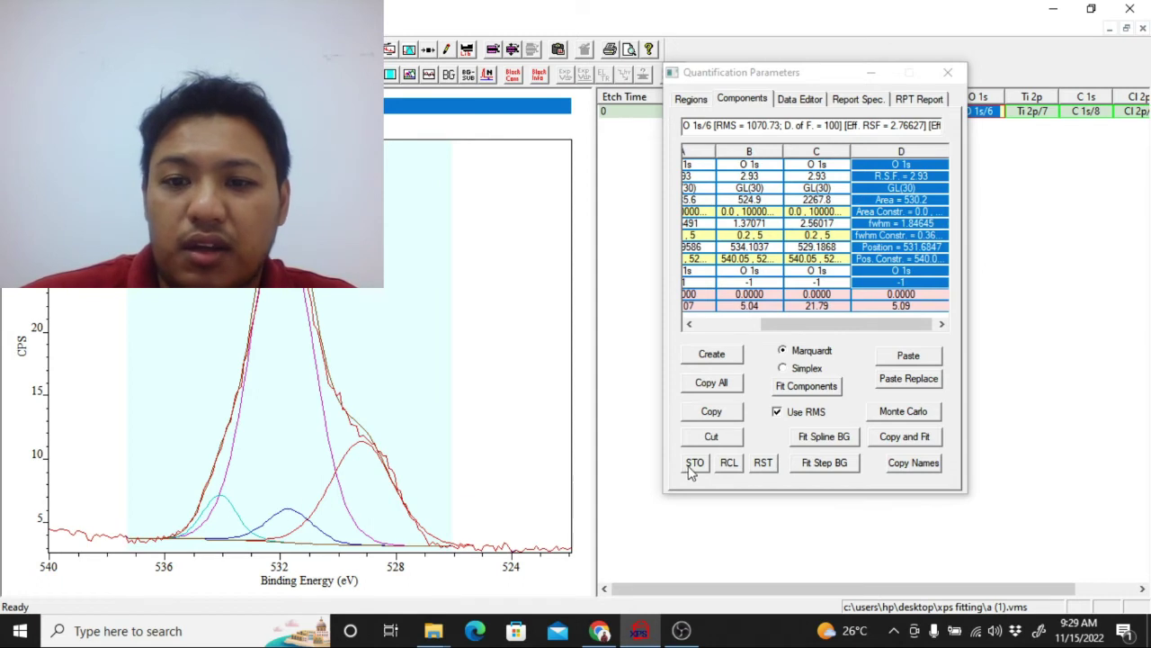
{"action": "left_click", "coordinate": [792, 386]}
{"action": "left_click", "coordinate": [792, 386]}
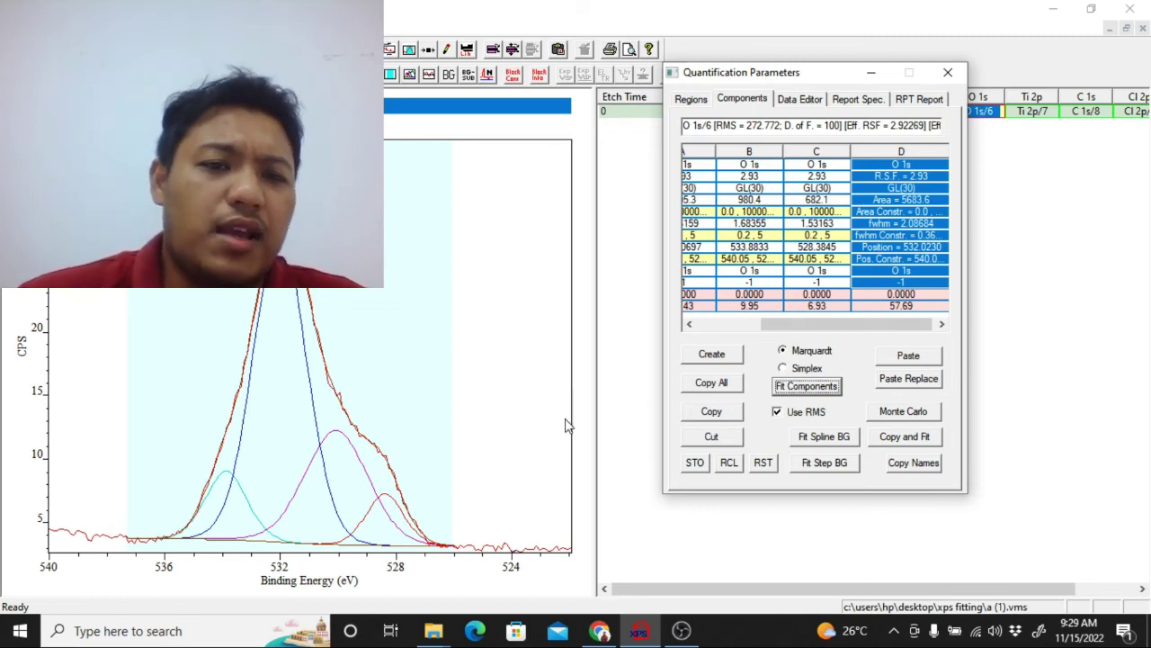
Step: Test the fit by moving component B to about 532.2 eV, raising component A, and enlarging D near 532.3 eV, refitting after each trial
{"action": "left_click", "coordinate": [227, 480]}
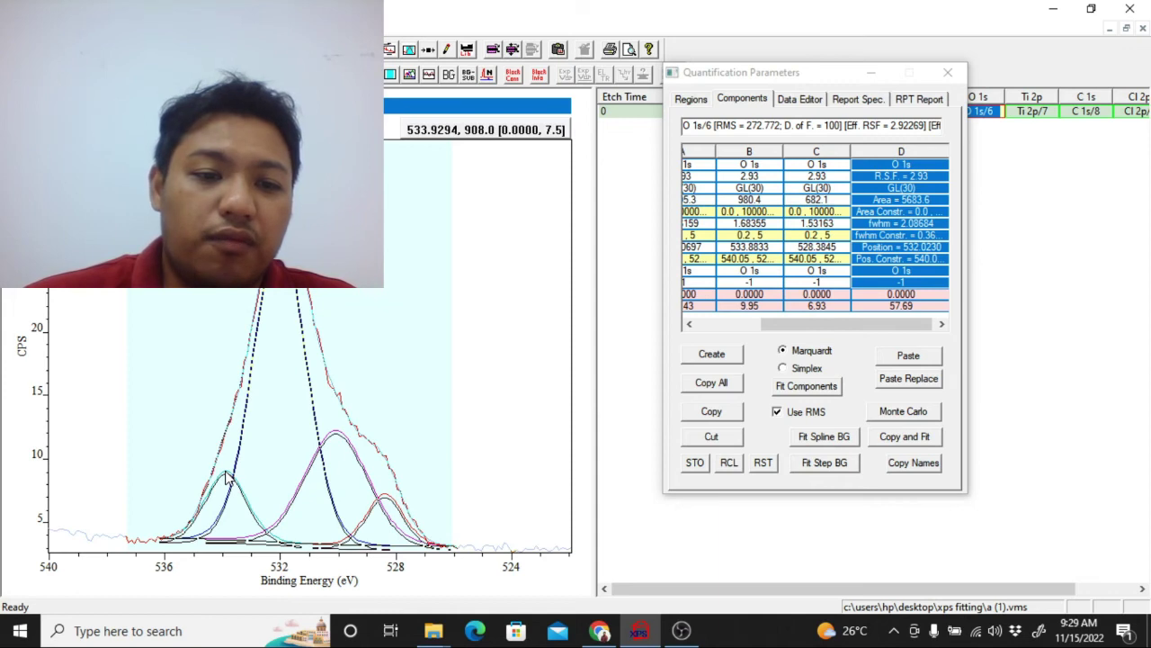
{"action": "left_click_drag", "start_coordinate": [227, 479], "coordinate": [271, 479]}
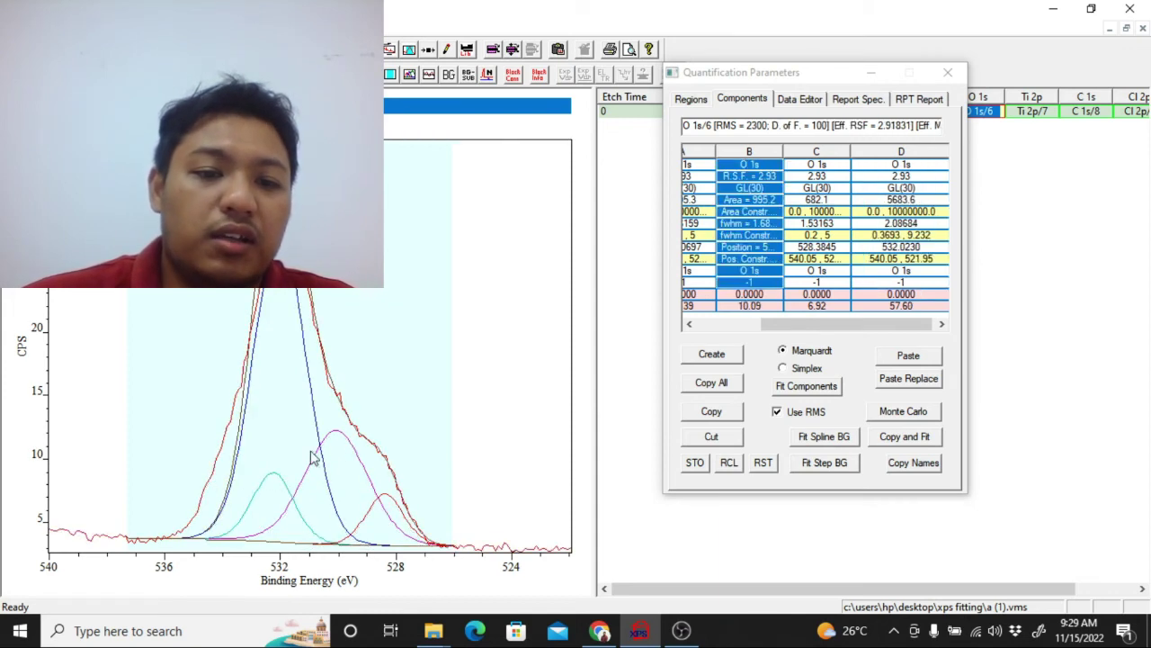
{"action": "left_click", "coordinate": [342, 439]}
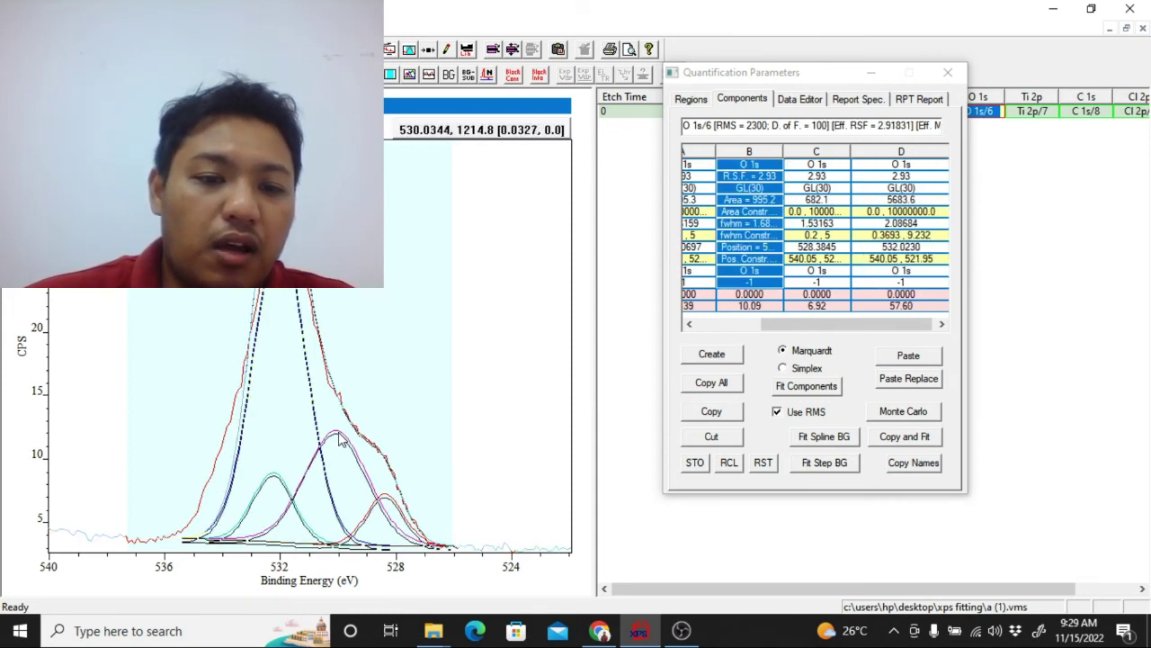
{"action": "left_click_drag", "start_coordinate": [340, 438], "coordinate": [342, 425]}
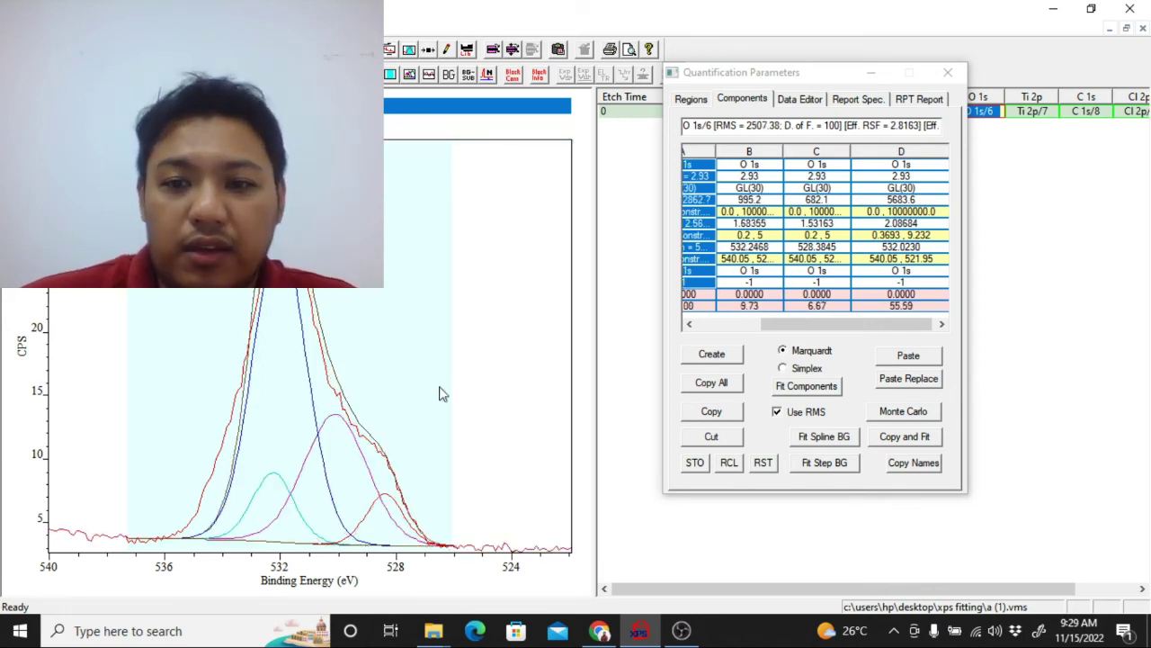
{"action": "left_click", "coordinate": [791, 394]}
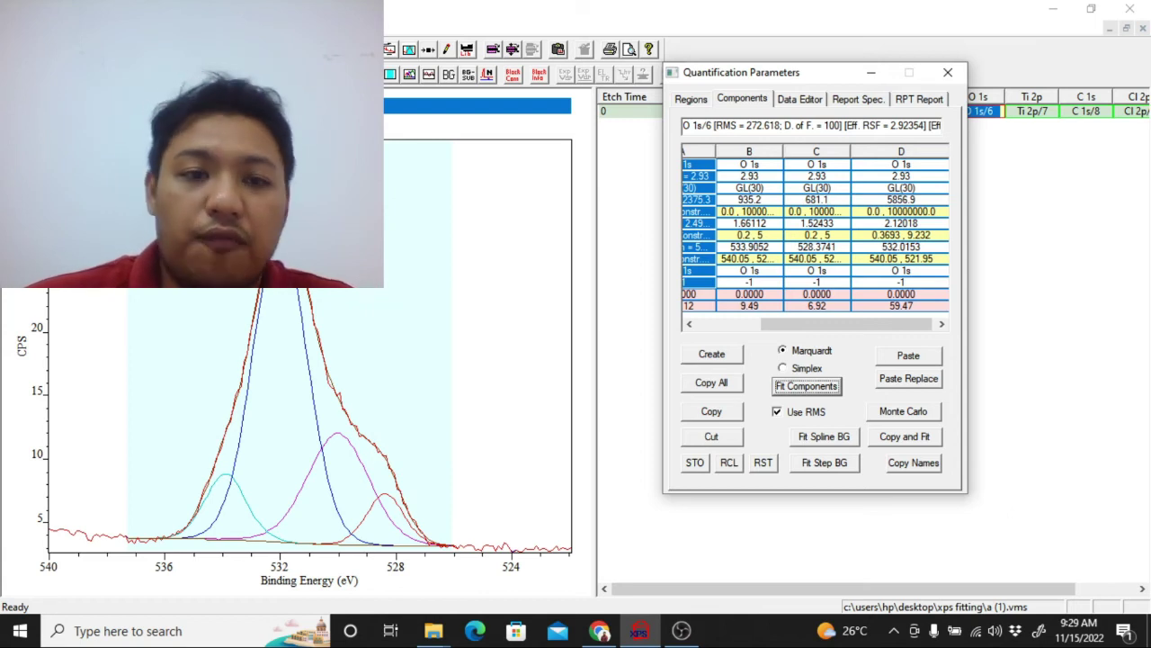
{"action": "left_click_drag", "start_coordinate": [282, 292], "coordinate": [273, 160]}
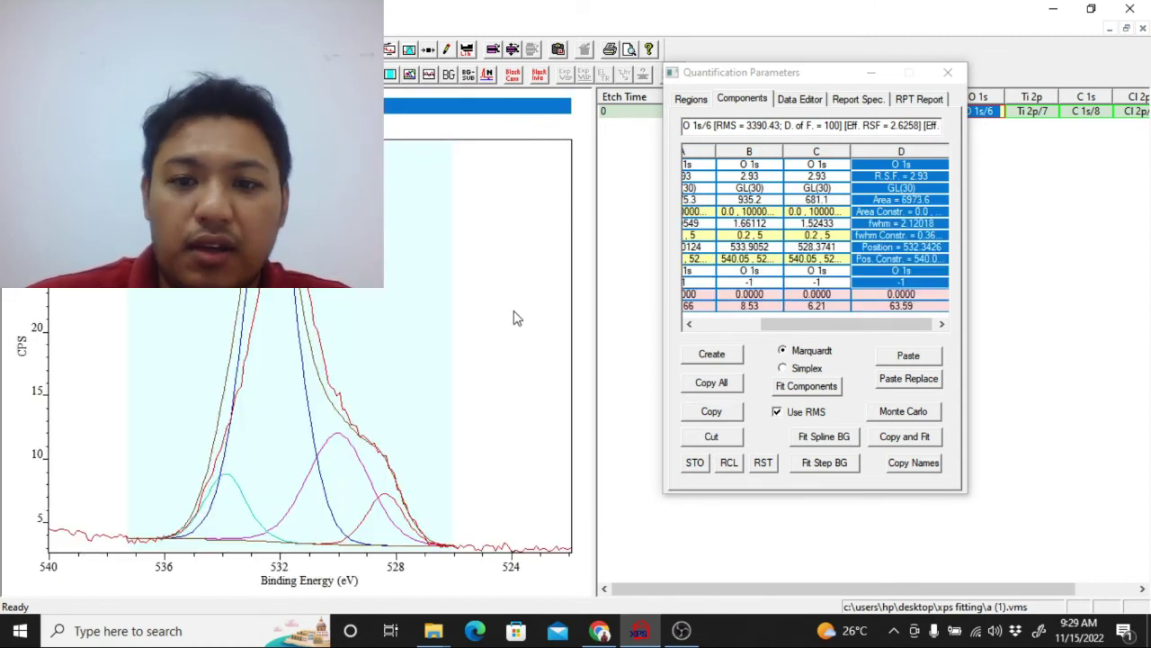
{"action": "left_click", "coordinate": [781, 390]}
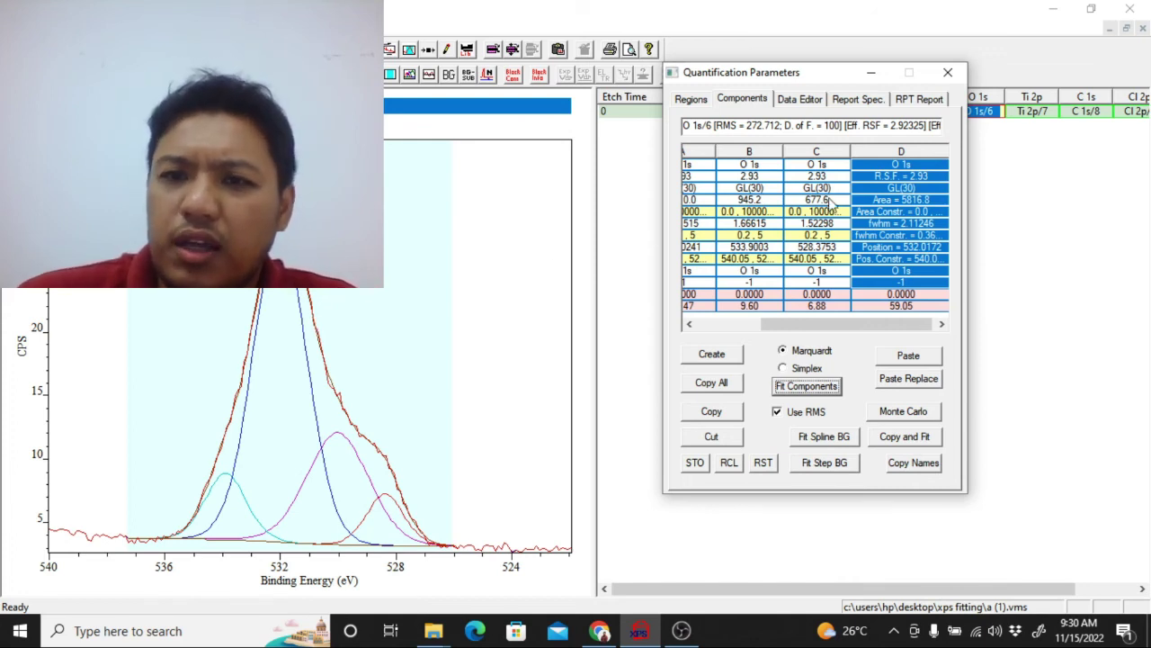
Step: Rename component A, the peak near 530.0 eV, as C=O
{"action": "left_click_drag", "start_coordinate": [788, 320], "coordinate": [597, 318]}
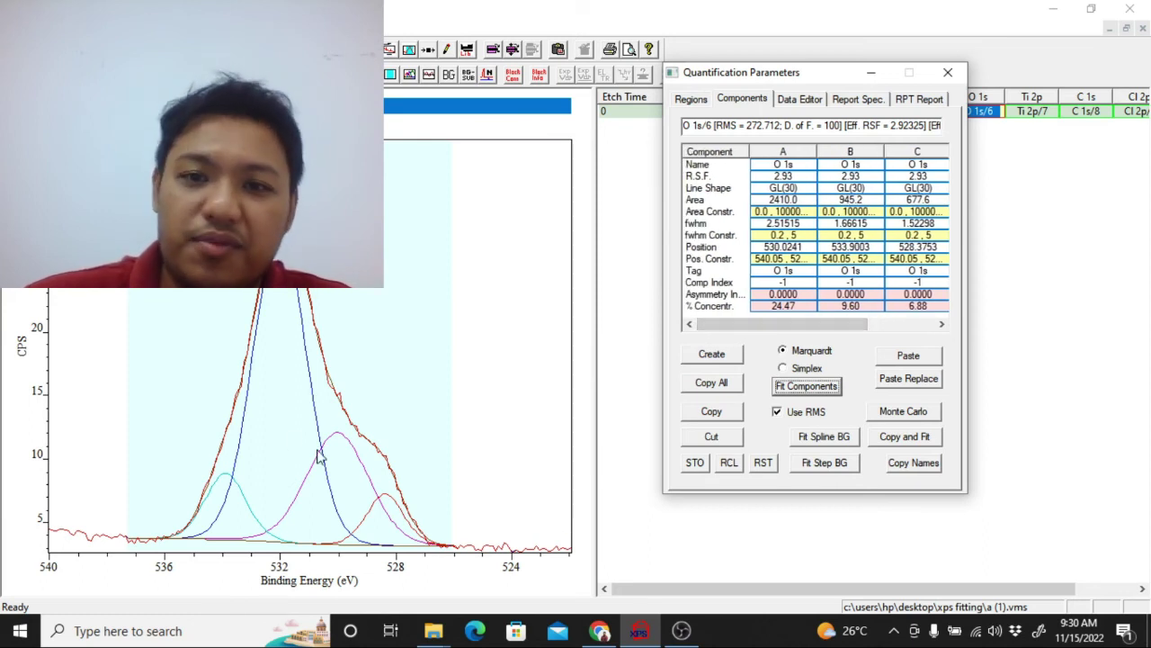
{"action": "left_click", "coordinate": [800, 164]}
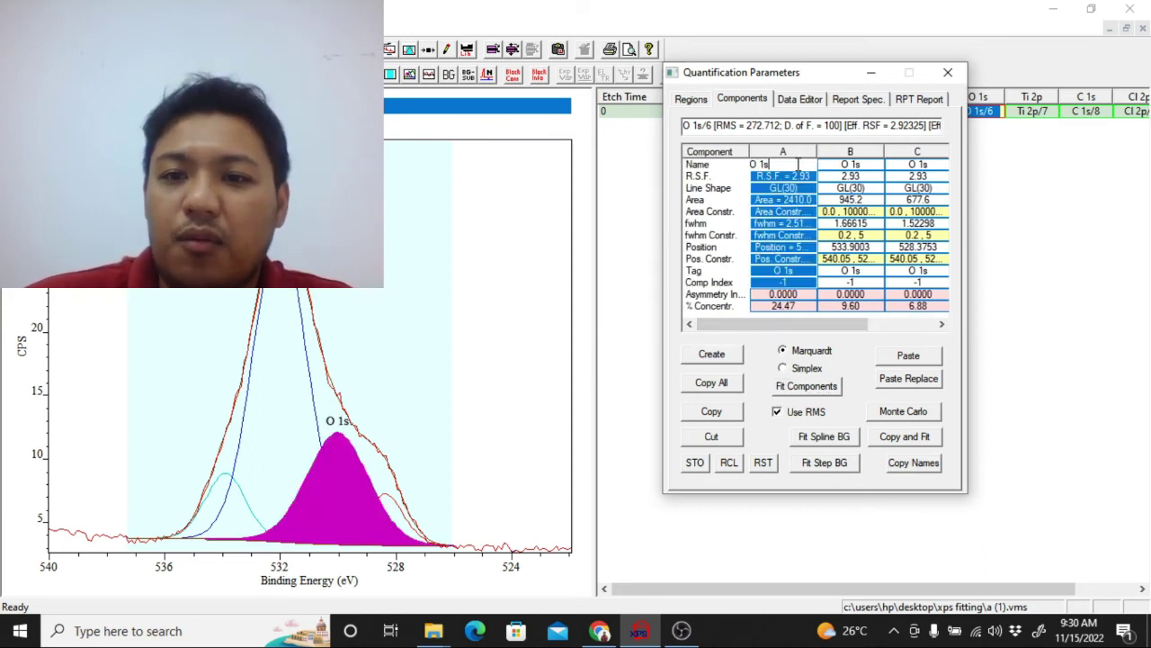
{"action": "type", "text": "C"}
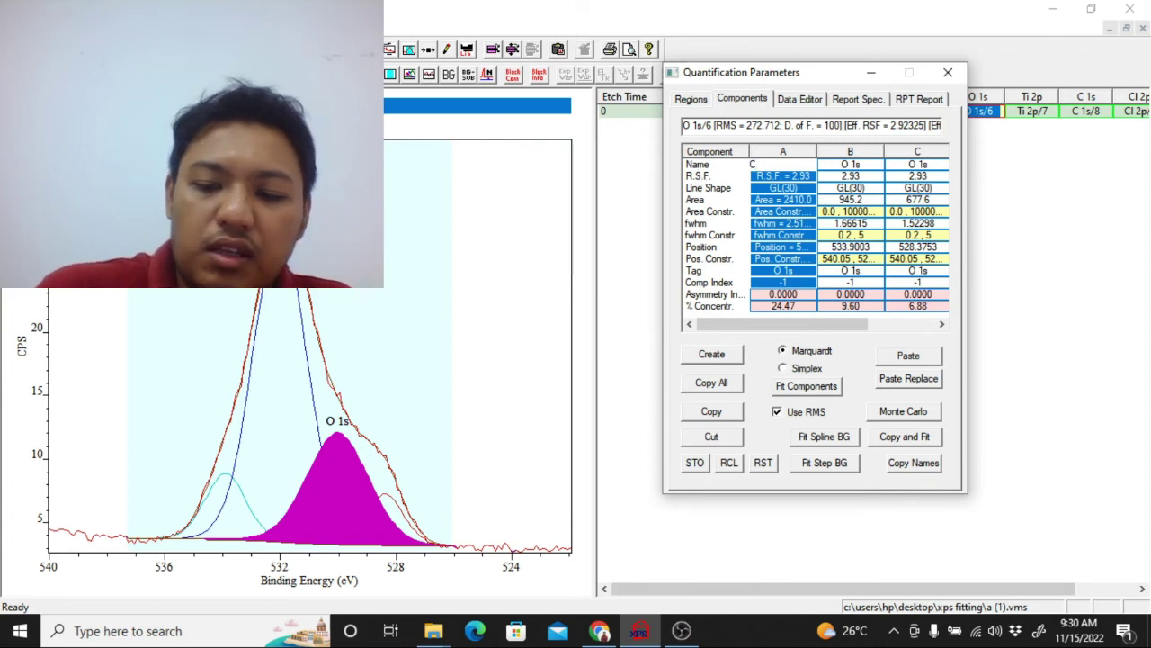
{"action": "type", "text": "+"}
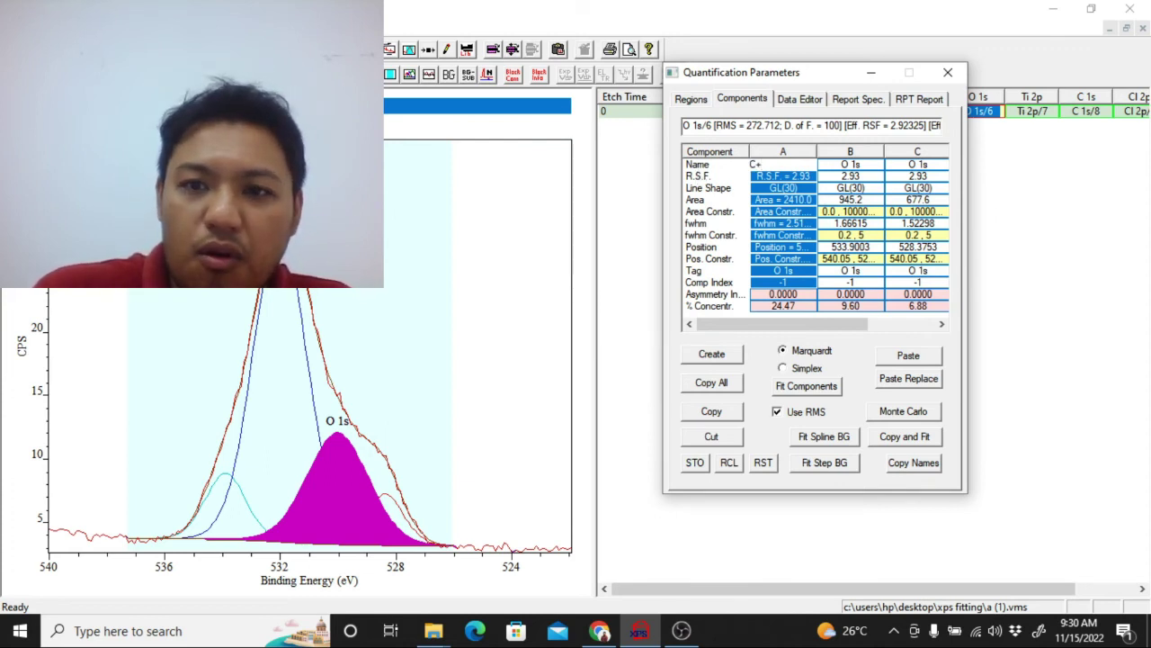
{"action": "key", "text": "BackSpace"}
{"action": "type", "text": "=O"}
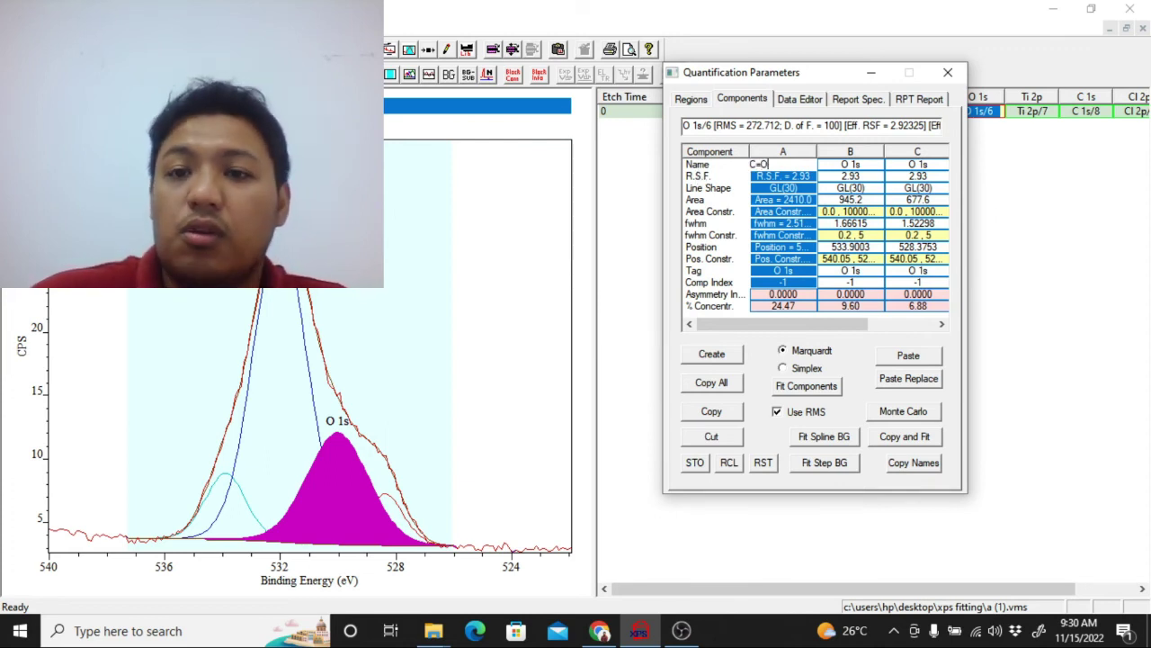
{"action": "key", "text": "Return"}
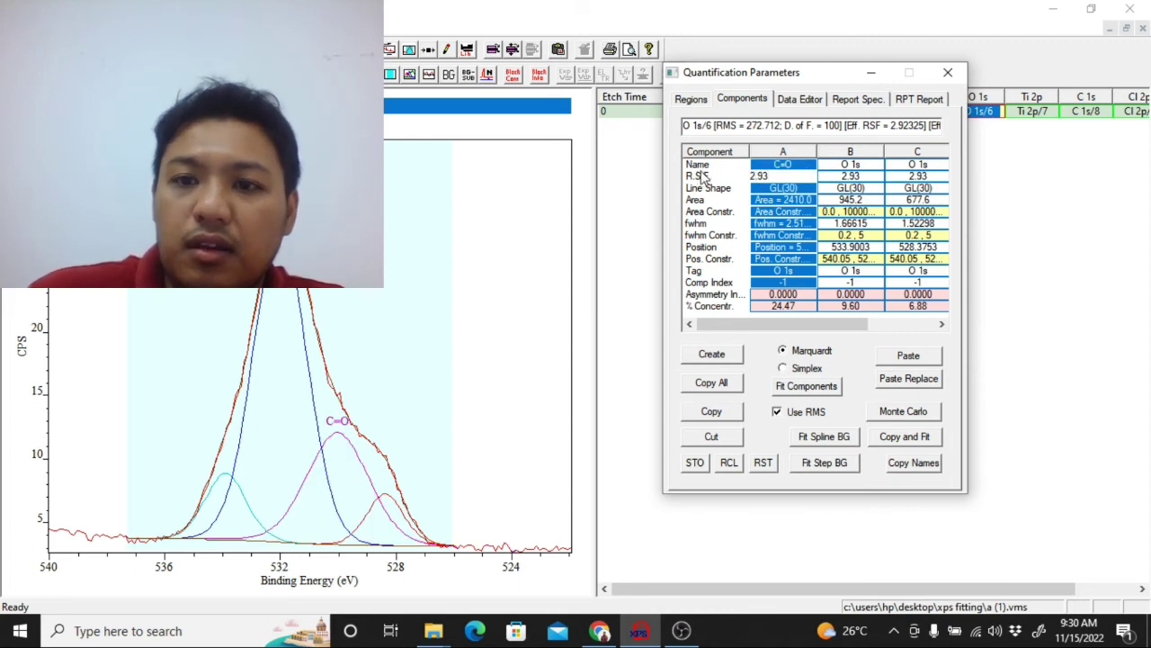
Step: Rename component B, the peak near 533.9 eV, as C-O-C
{"action": "left_click", "coordinate": [874, 163]}
{"action": "left_click_drag", "start_coordinate": [874, 163], "coordinate": [816, 163]}
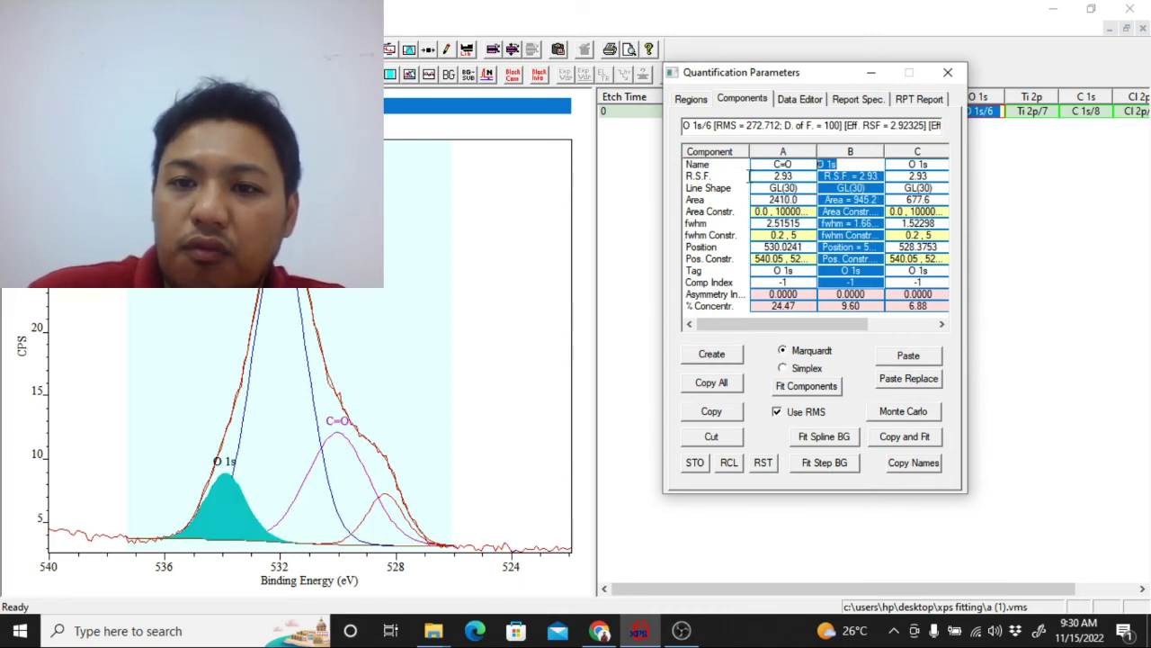
{"action": "key", "text": "BackSpace"}
{"action": "type", "text": "C"}
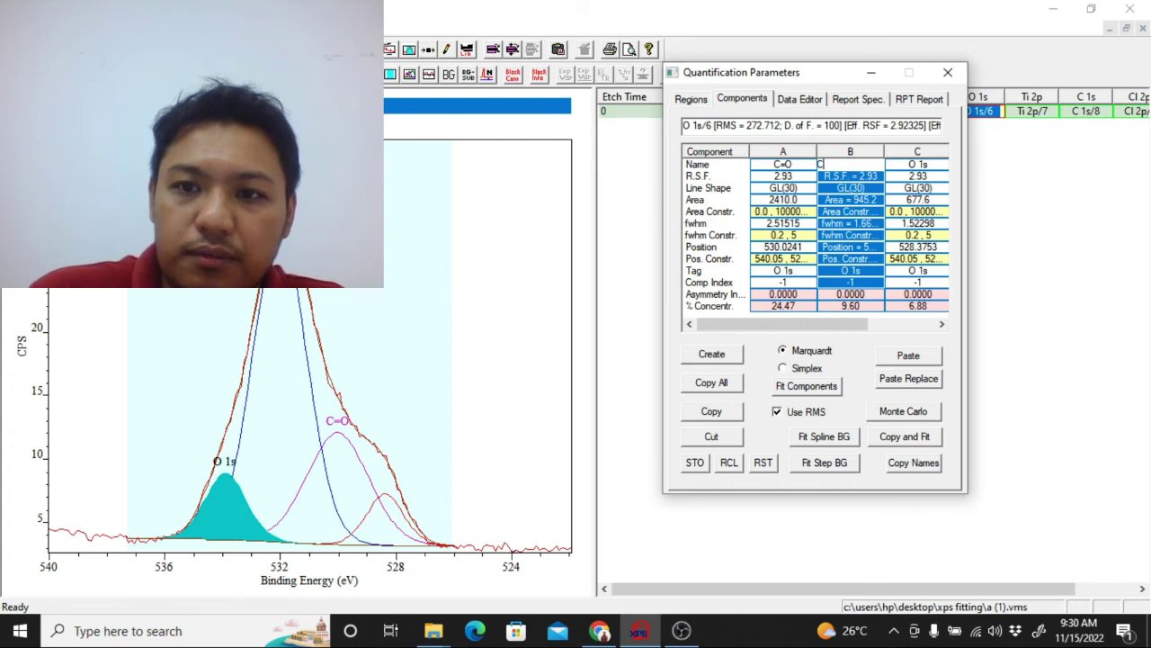
{"action": "type", "text": "-O"}
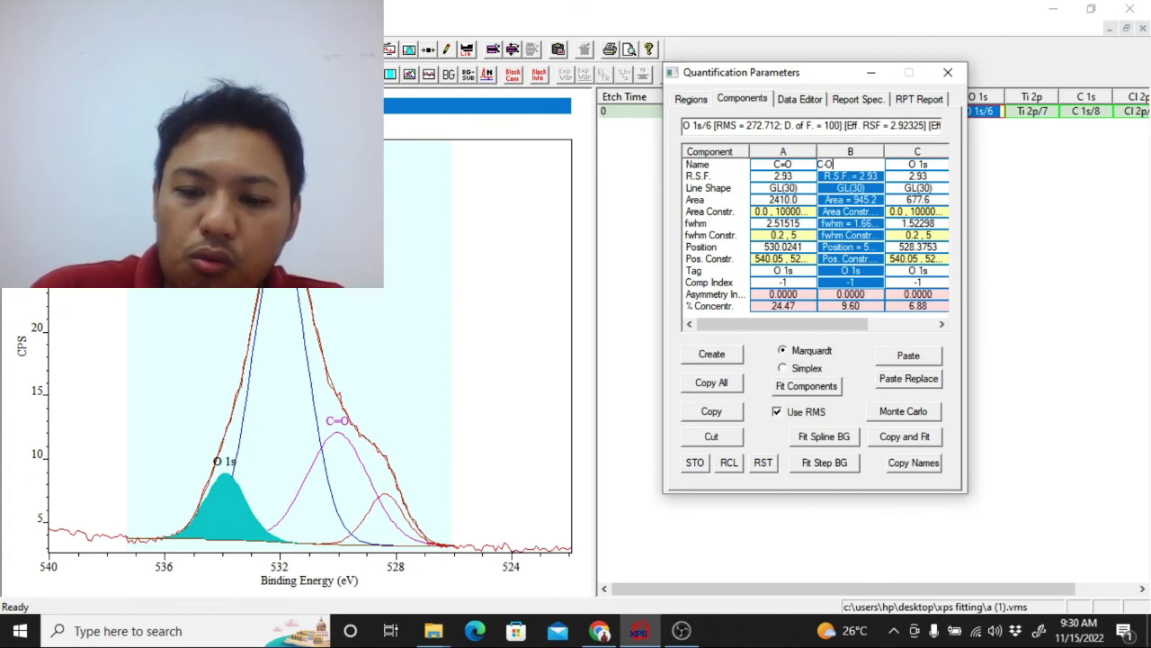
{"action": "type", "text": "-C"}
{"action": "key", "text": "Return"}
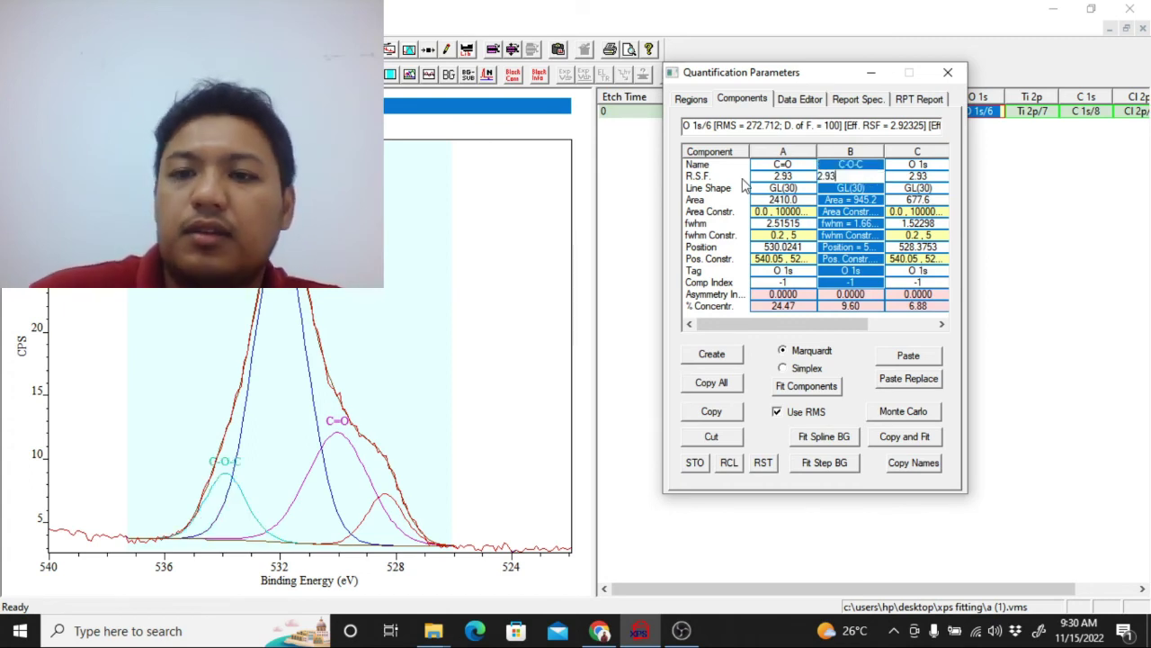
Step: Rename component C, the peak near 528.4 eV, as Ti-O-C
{"action": "left_click", "coordinate": [932, 163]}
{"action": "double_click", "coordinate": [926, 163]}
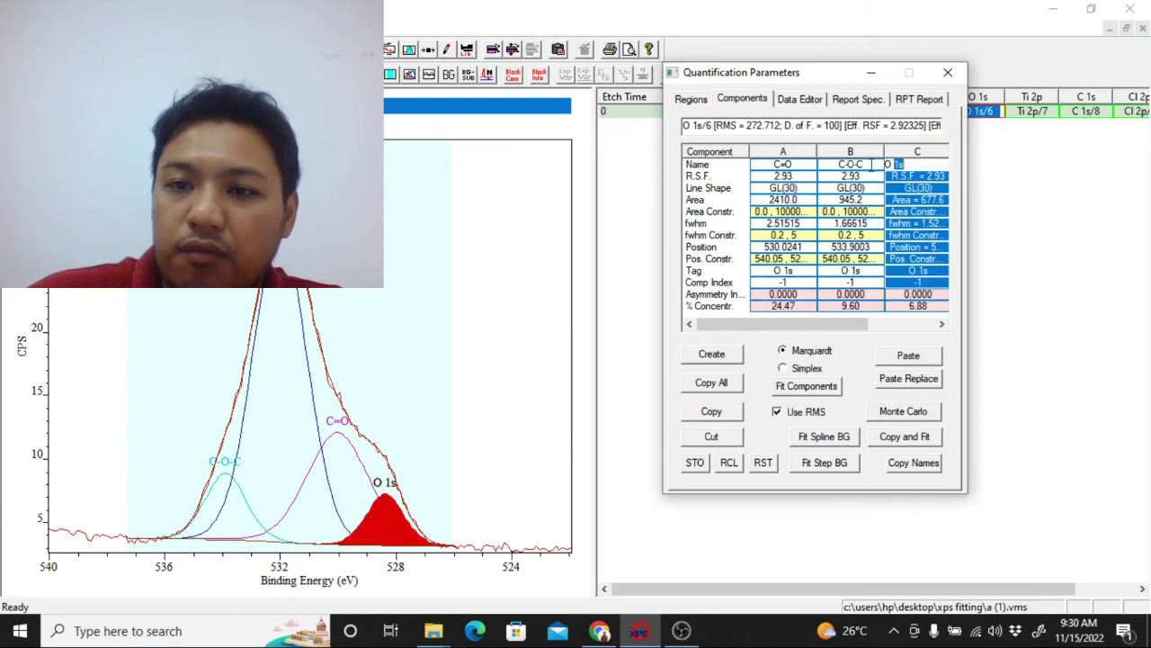
{"action": "key", "text": "shift+Home"}
{"action": "type", "text": "Ti"}
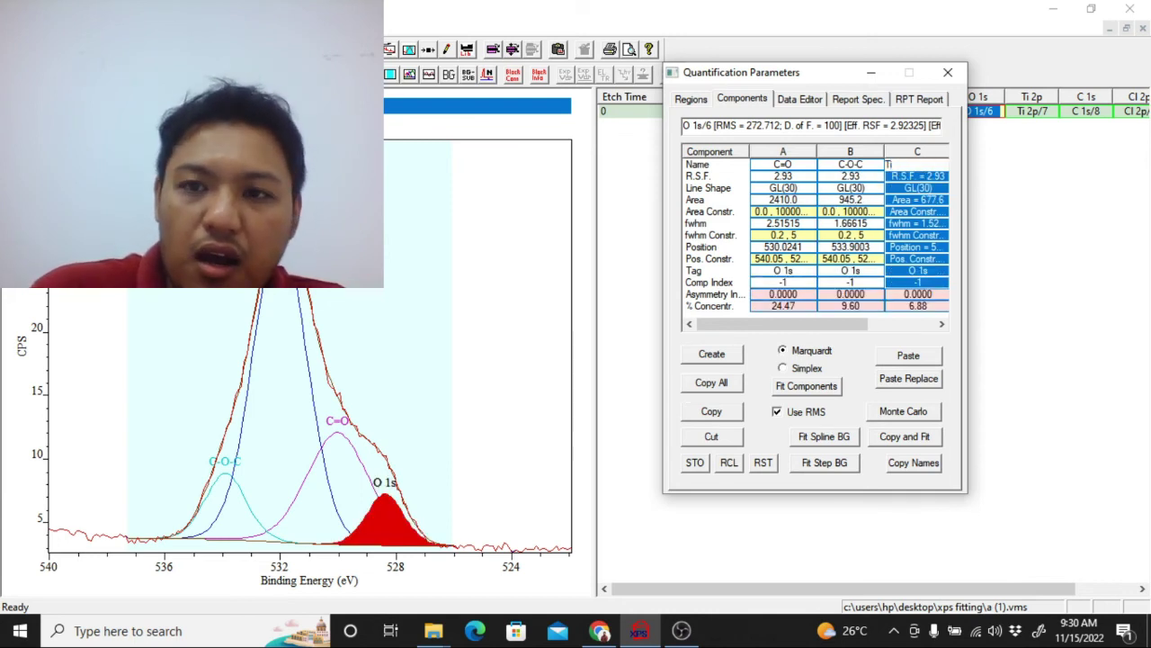
{"action": "type", "text": "-O"}
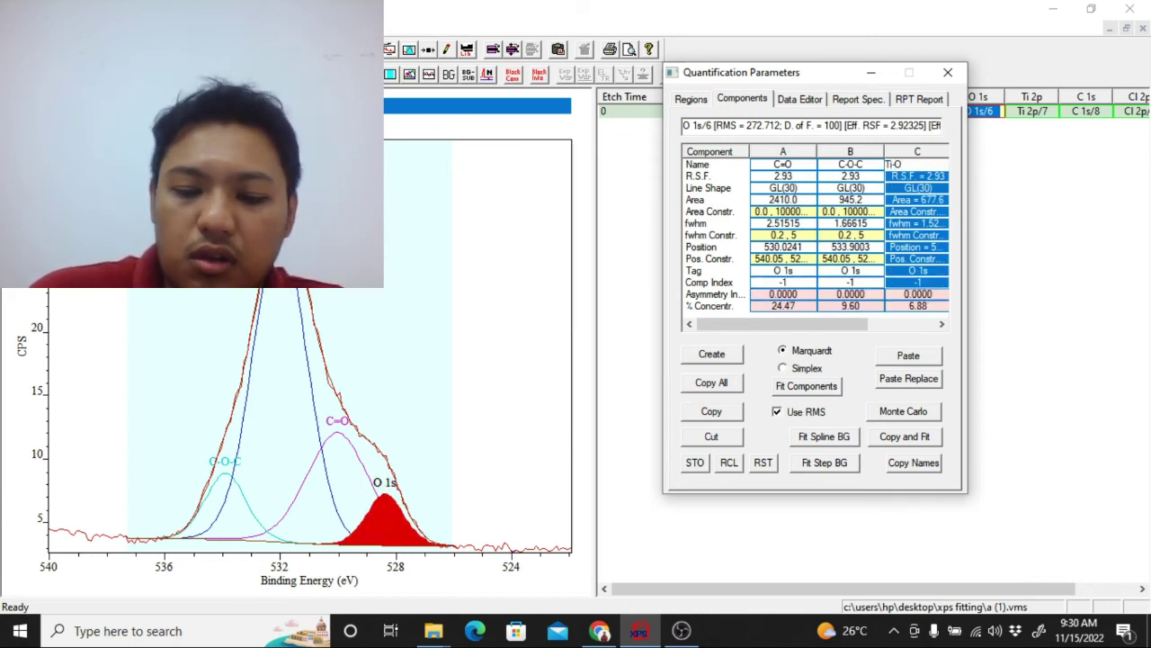
{"action": "type", "text": "-C"}
{"action": "key", "text": "Return"}
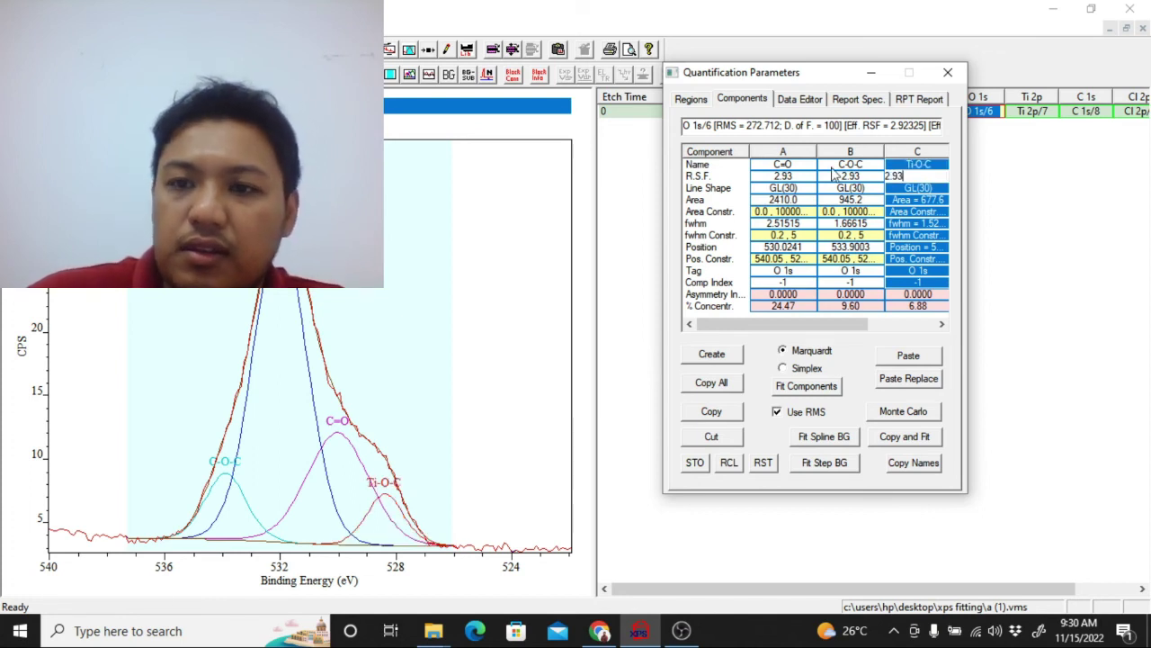
Step: Rename component D, the large peak near 532.0 eV, as C-O-H
{"action": "left_click_drag", "start_coordinate": [829, 322], "coordinate": [921, 324]}
{"action": "left_click", "coordinate": [913, 171]}
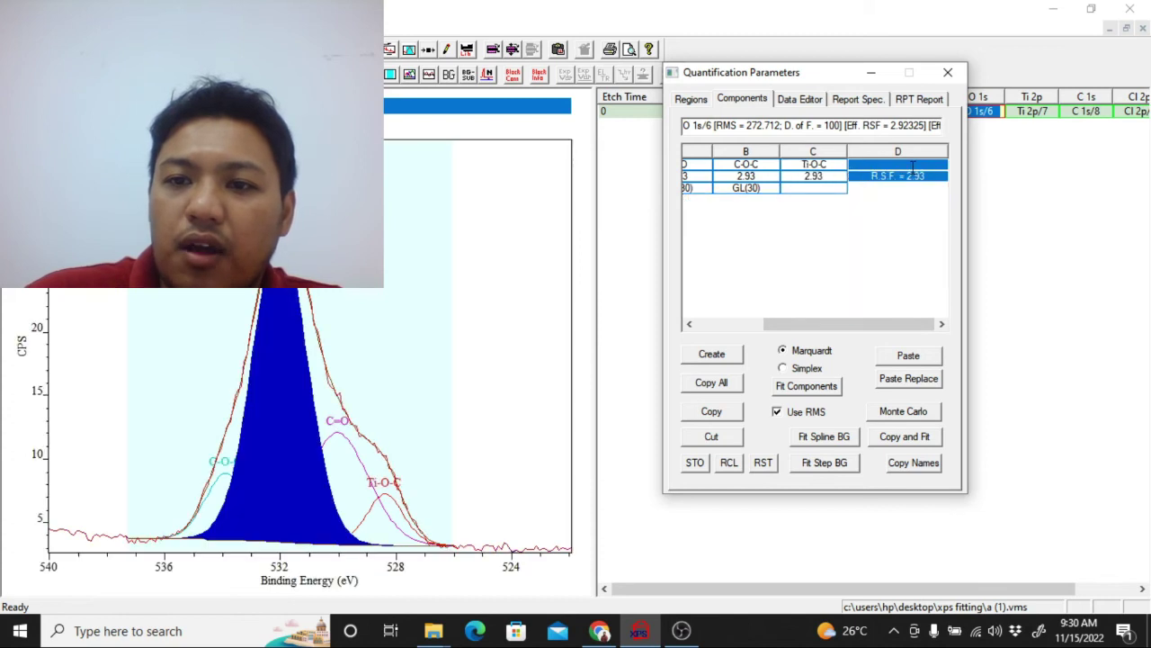
{"action": "left_click", "coordinate": [910, 164]}
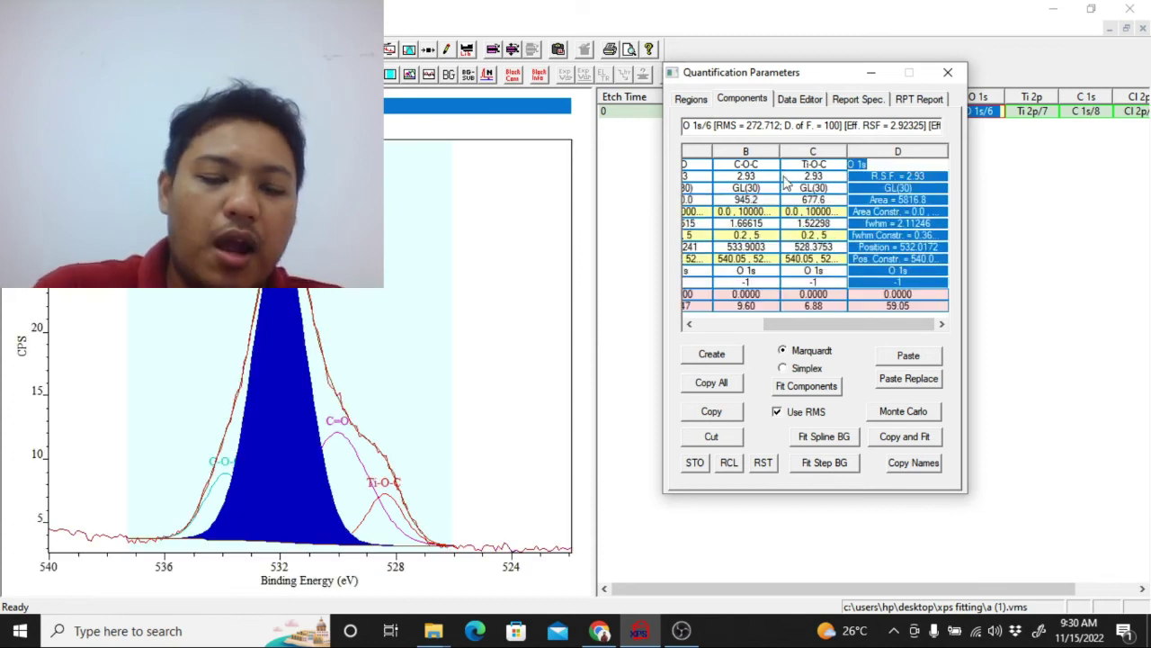
{"action": "type", "text": "C"}
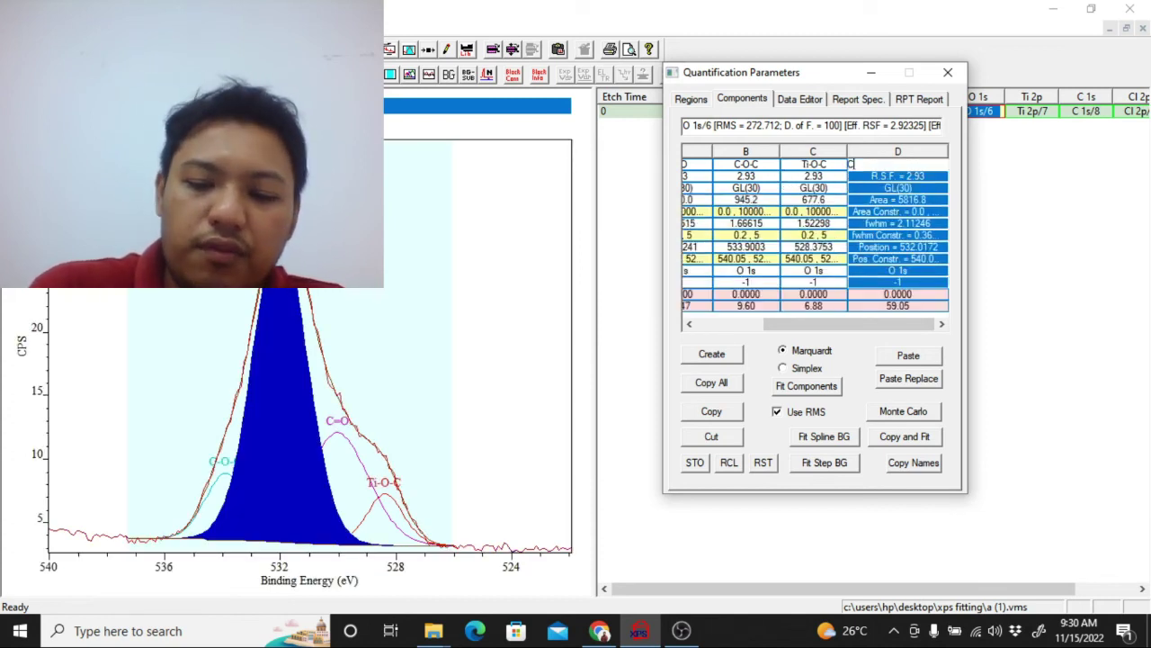
{"action": "type", "text": "-O-"}
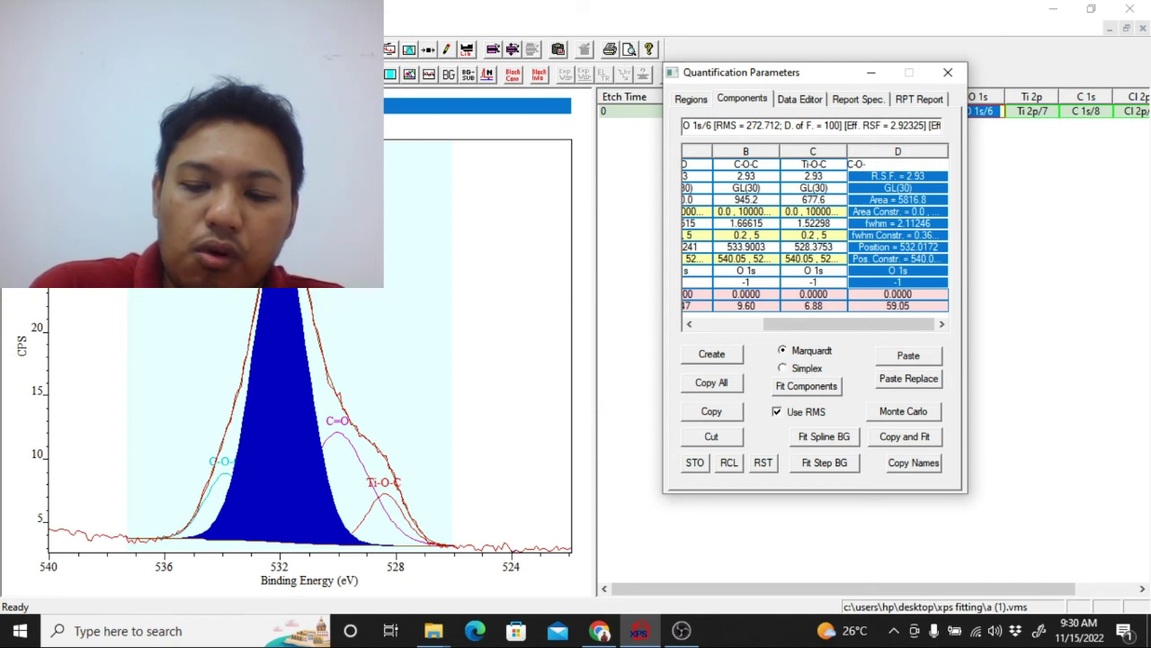
{"action": "type", "text": "H"}
{"action": "key", "text": "Return"}
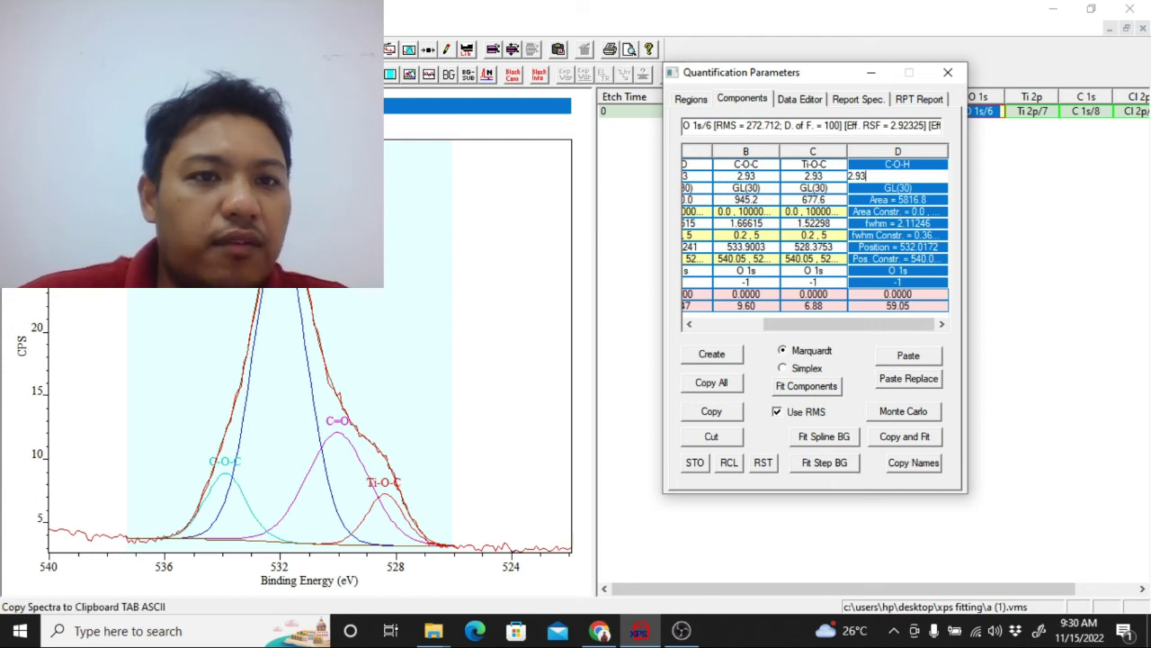
Step: Generate the tab-separated ASCII data of the fitted O 1s spectrum and open the dialog for saving it as a text file
{"action": "left_click", "coordinate": [360, 74]}
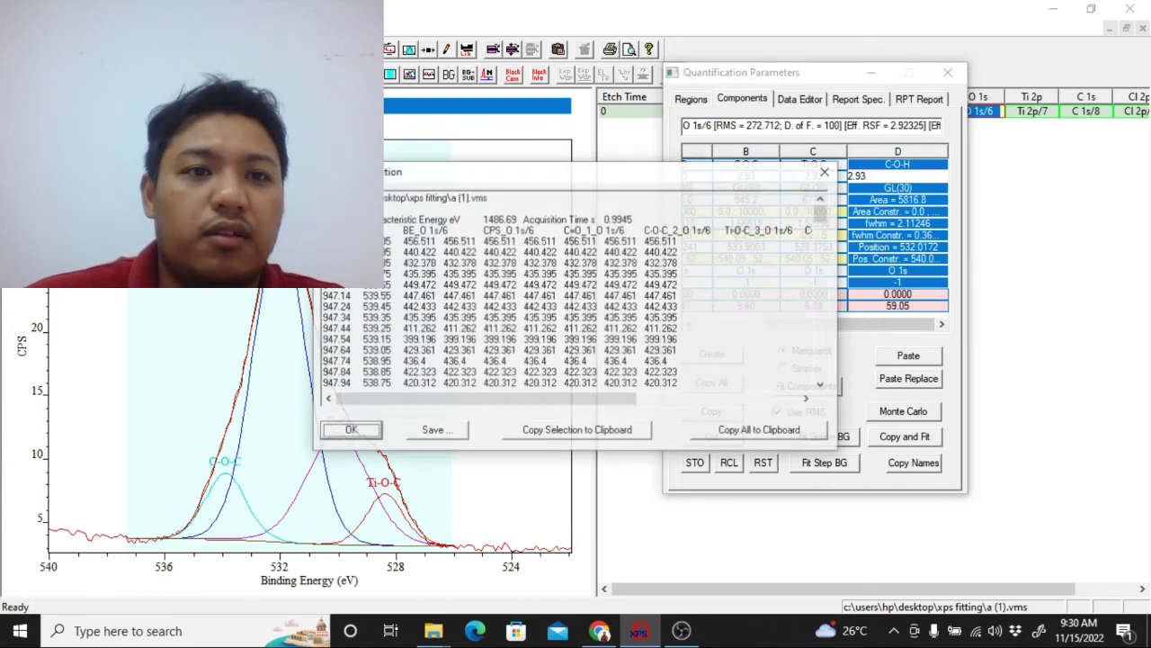
{"action": "left_click", "coordinate": [433, 431]}
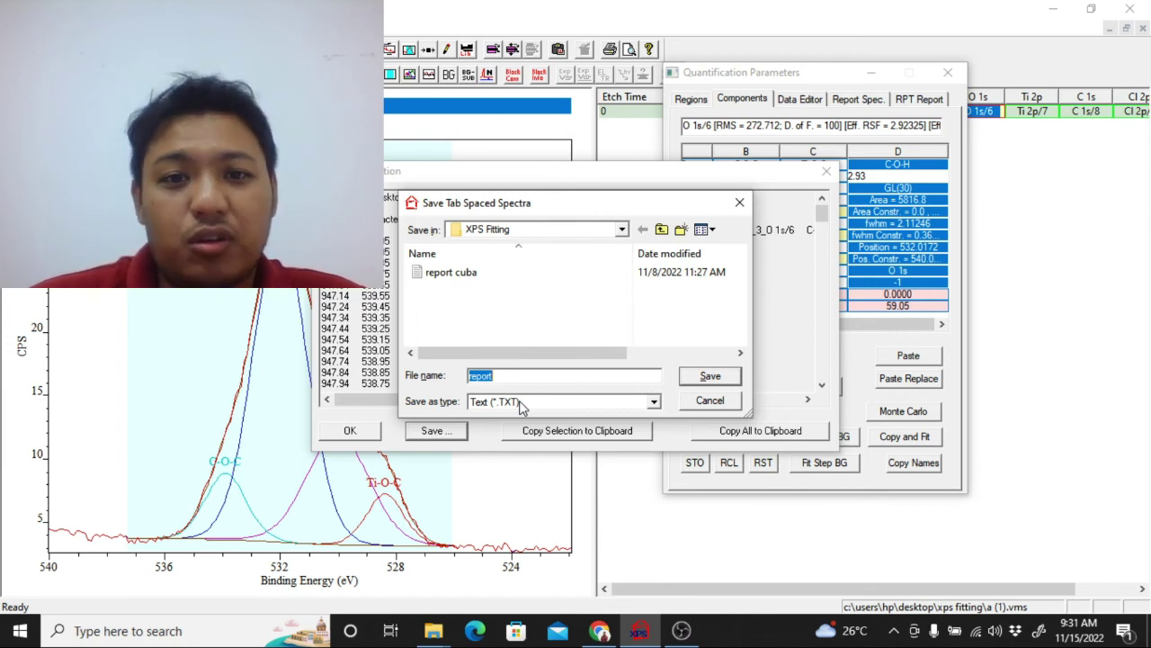
Step: Switch to the NIST XPS database in Chrome, look up oxygen binding energies sorted by energy, and return to CasaXPS
{"action": "left_click", "coordinate": [608, 630]}
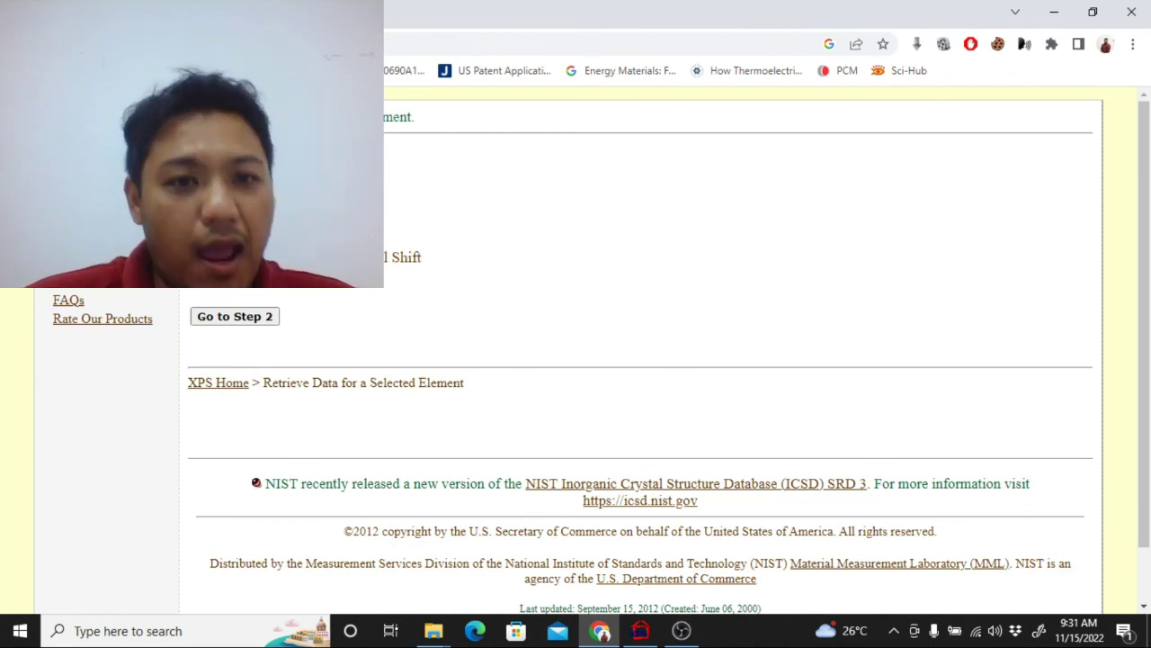
{"action": "left_click", "coordinate": [233, 321]}
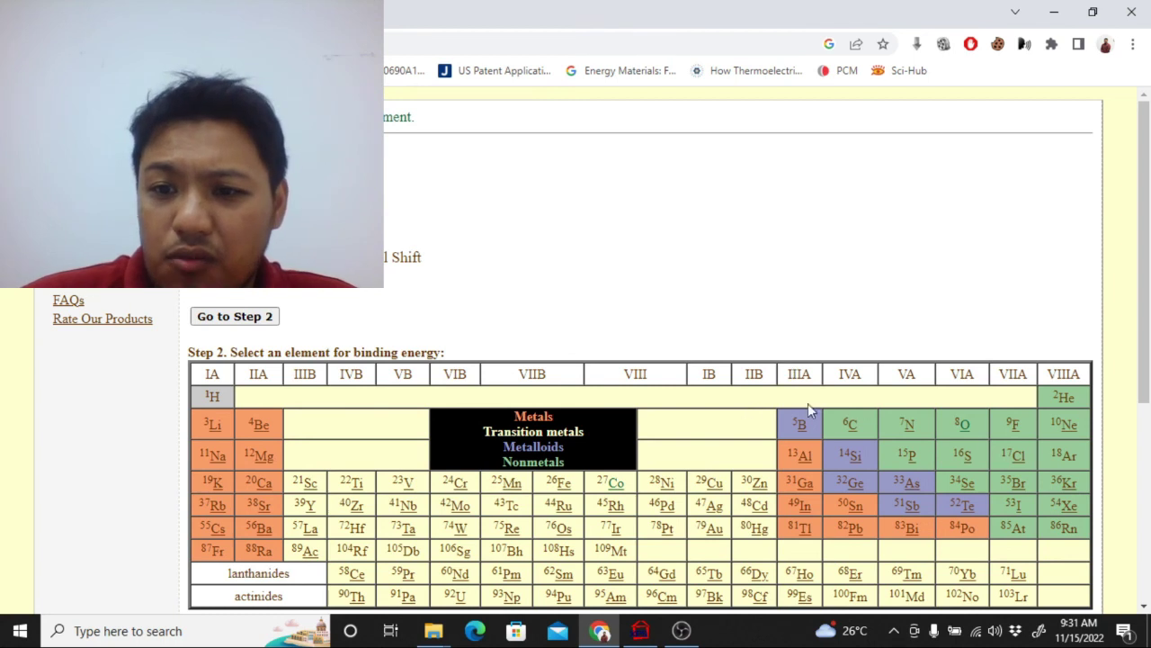
{"action": "left_click", "coordinate": [964, 431]}
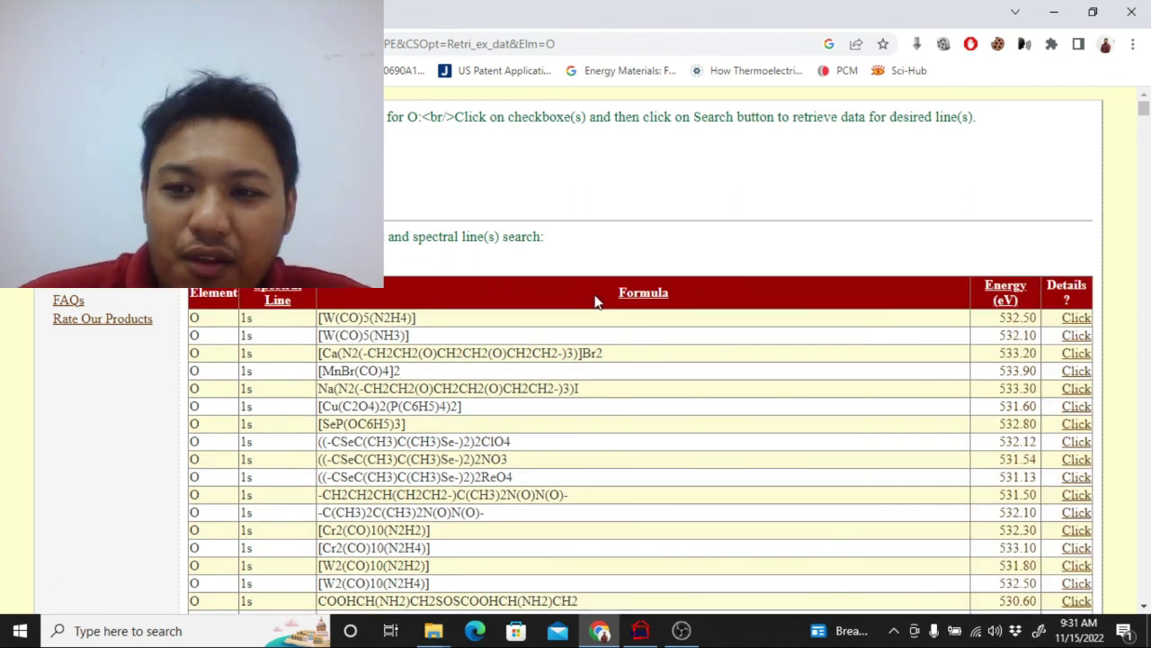
{"action": "left_click", "coordinate": [1013, 286]}
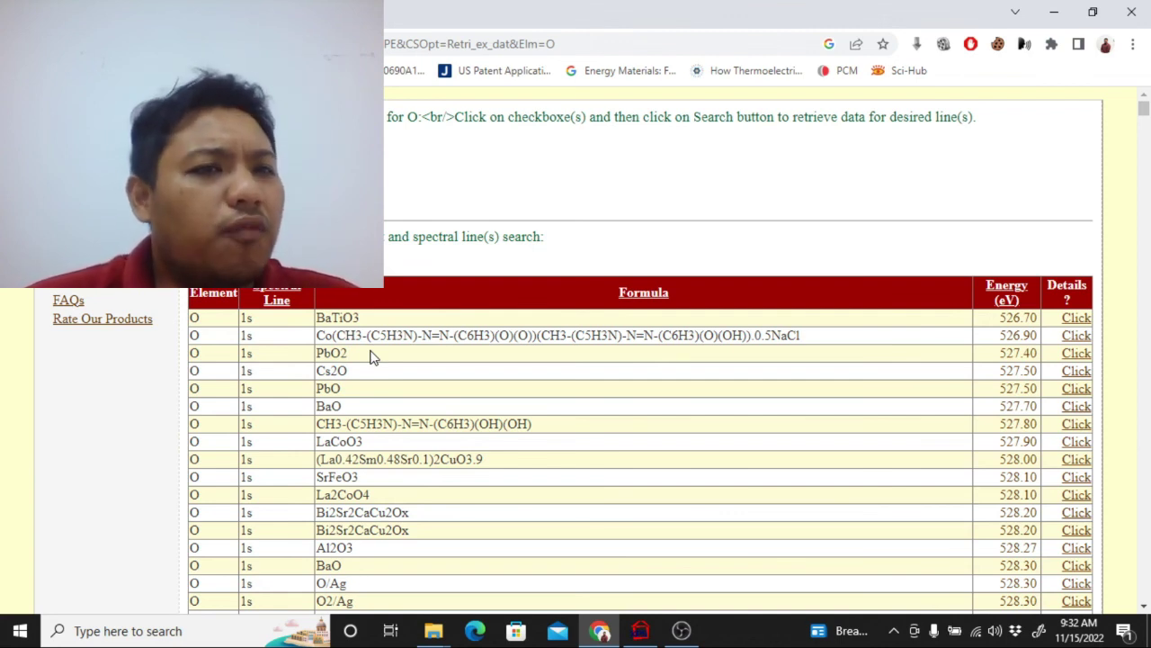
{"action": "left_click", "coordinate": [640, 630]}
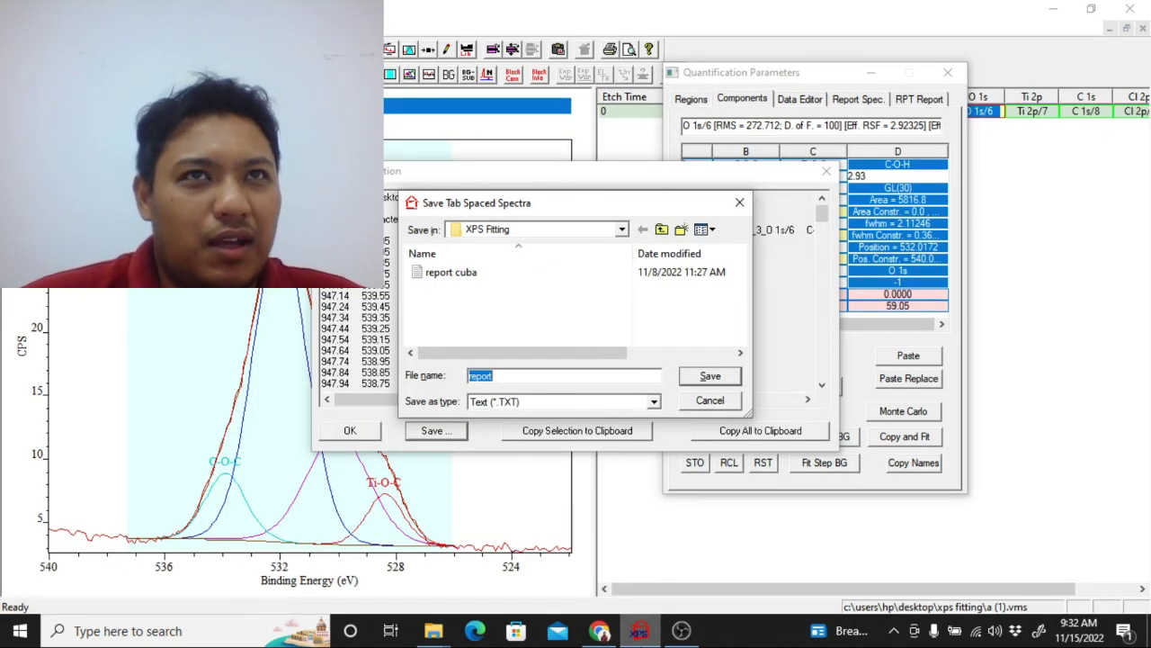